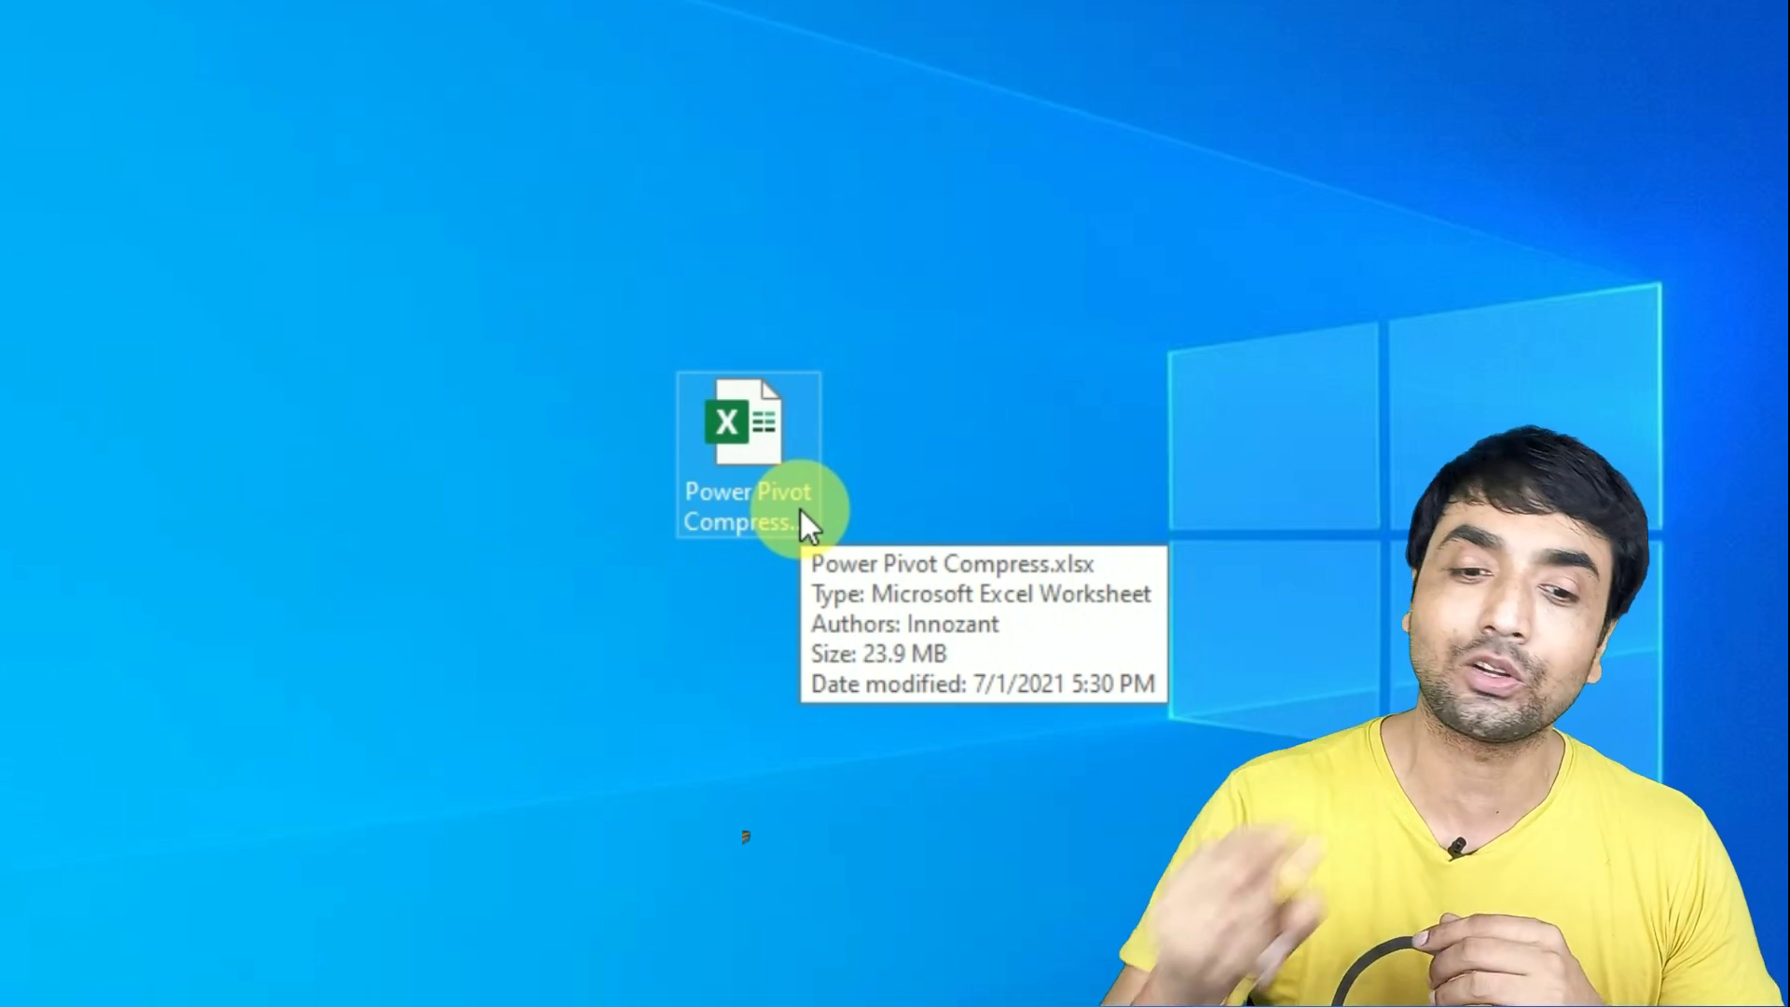
Step: Select the Power Pivot Compress workbook file on the Windows desktop
{"action": "left_click", "coordinate": [775, 468]}
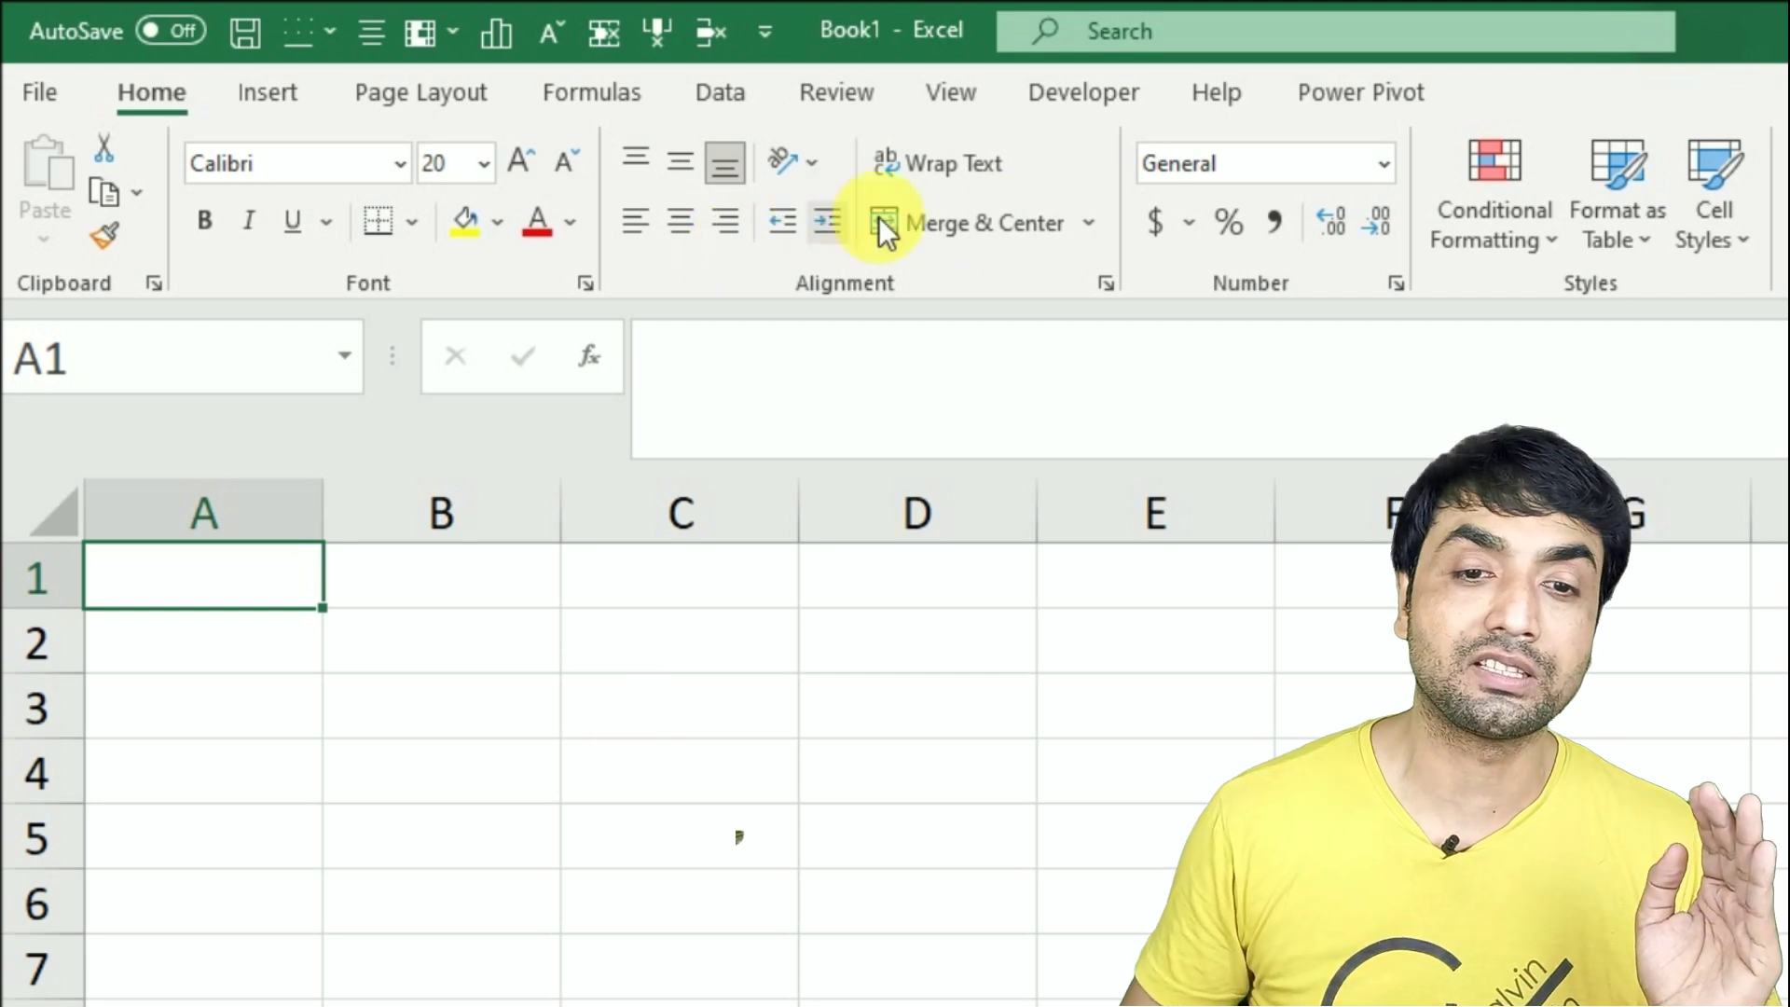
Step: Open Power Pivot's Manage window to view Book1's empty data model
{"action": "left_click", "coordinate": [1332, 98]}
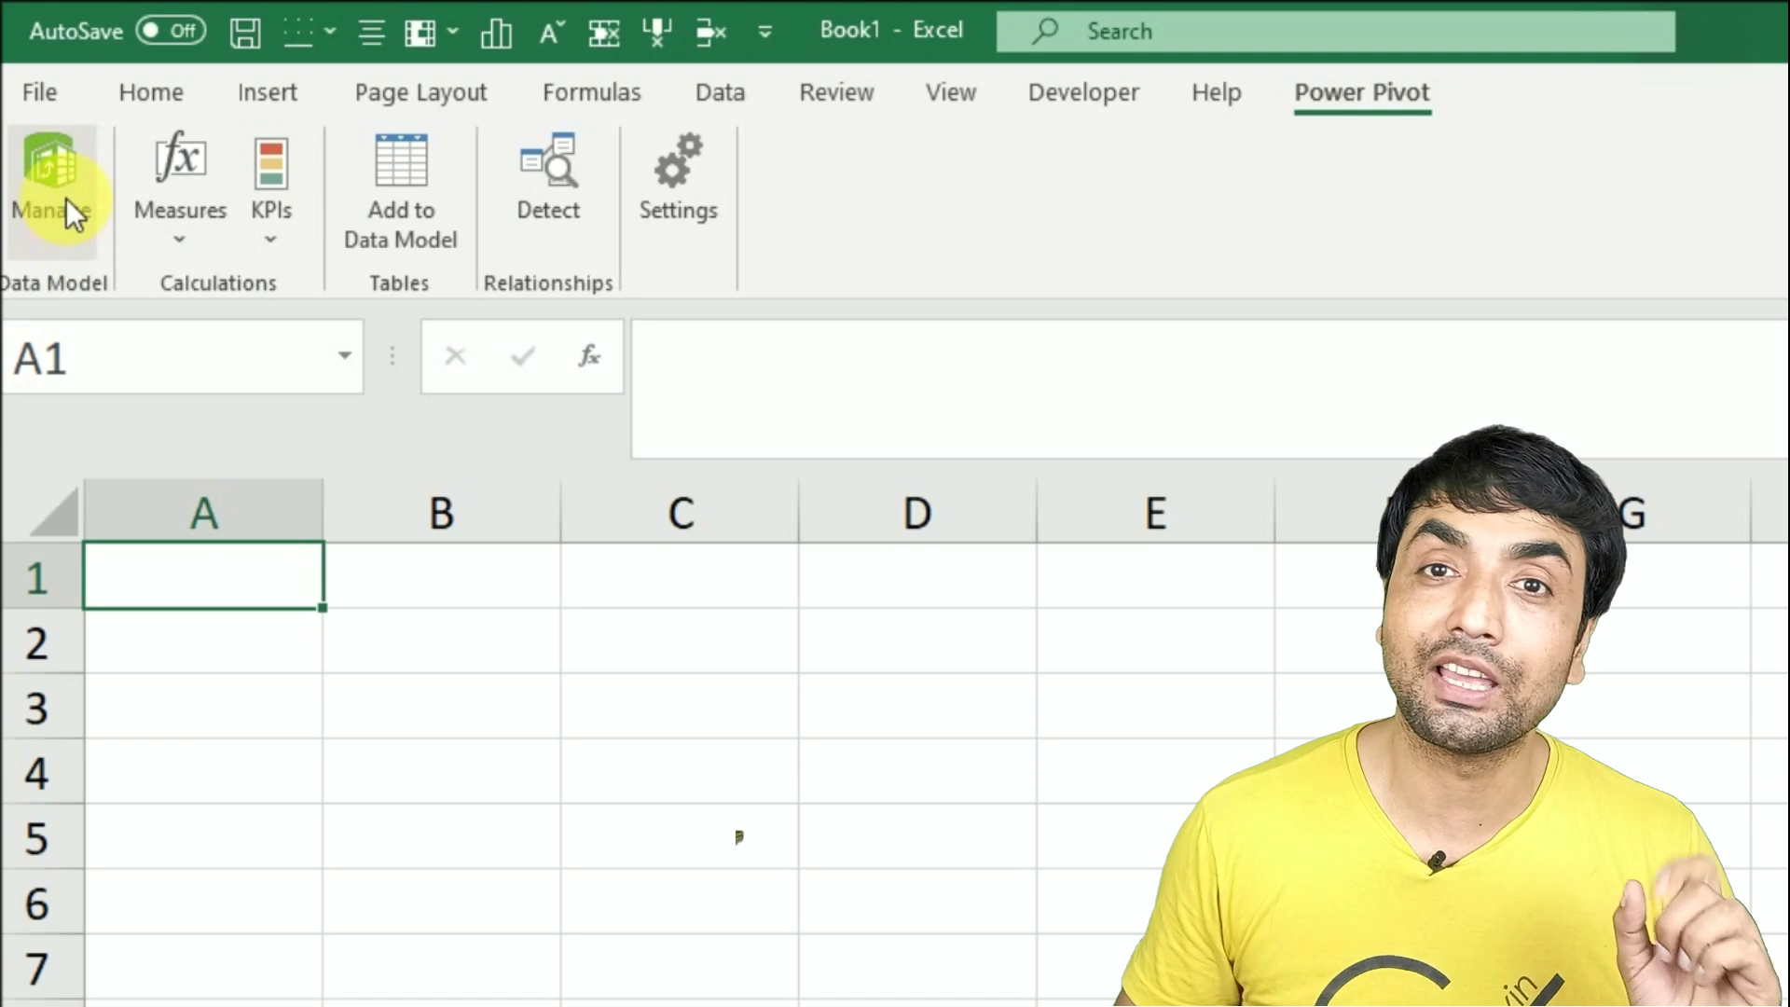
{"action": "left_click", "coordinate": [65, 165]}
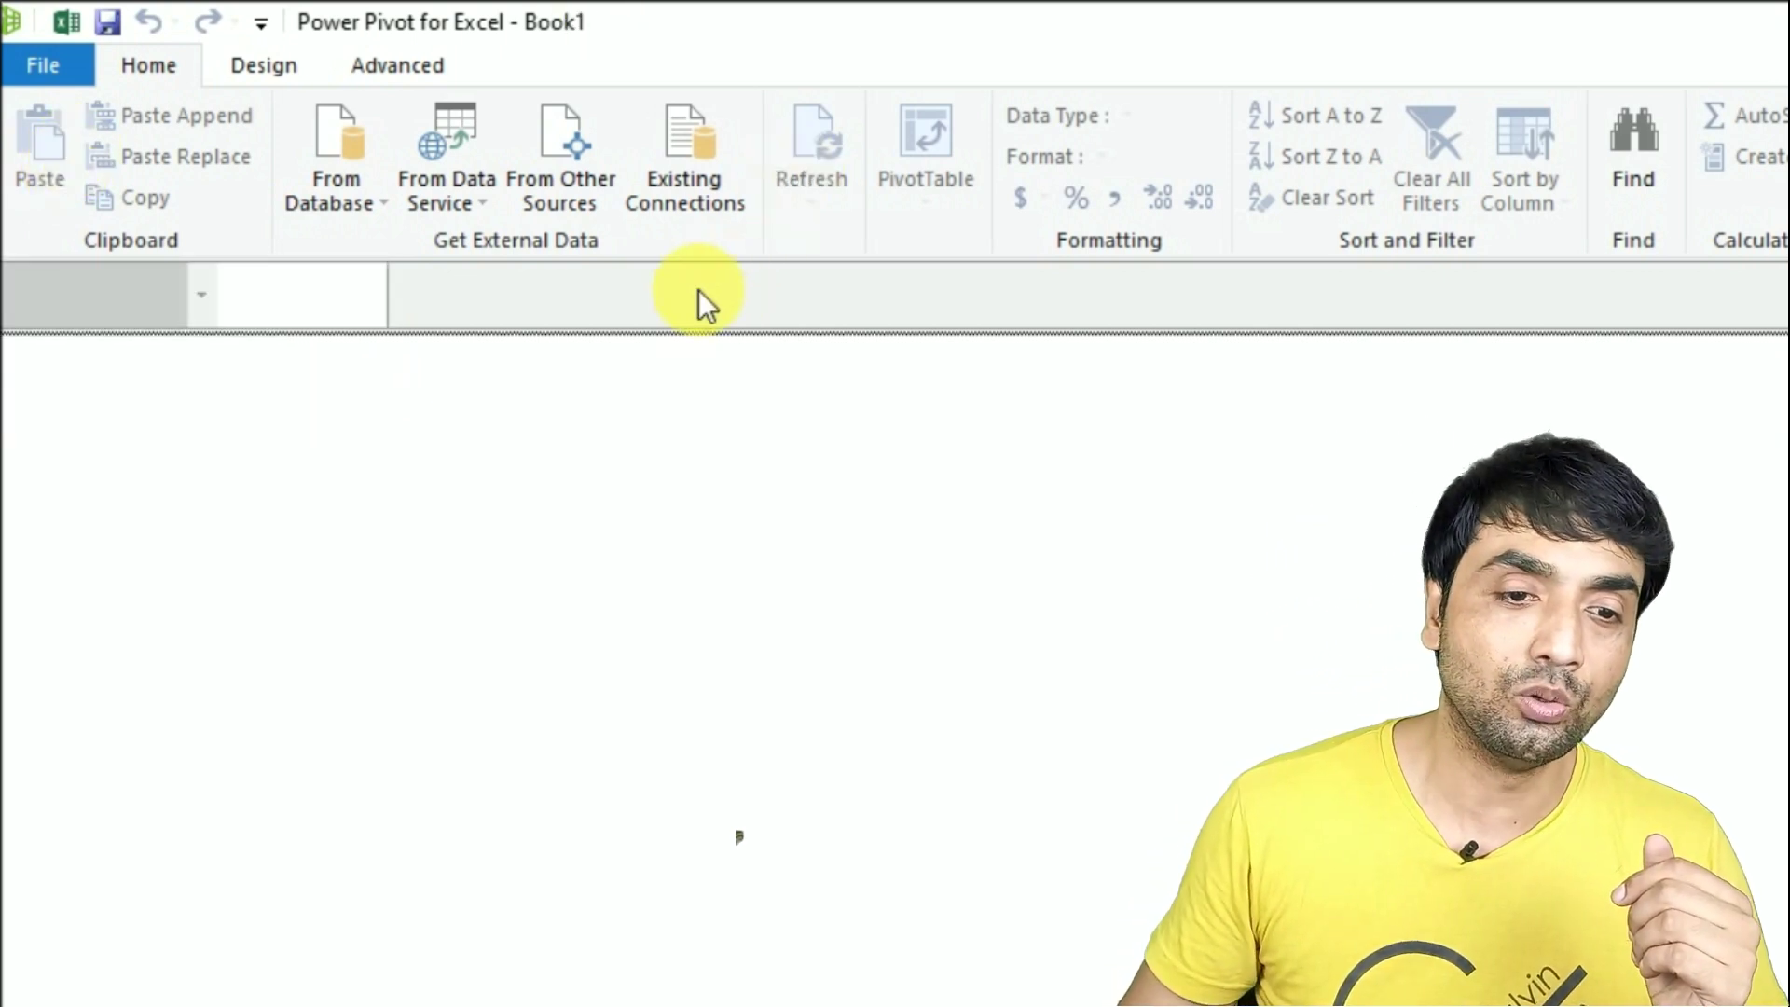
Step: Start a Table Import Wizard From Other Sources and scroll its source list to the bottom
{"action": "left_click", "coordinate": [567, 191]}
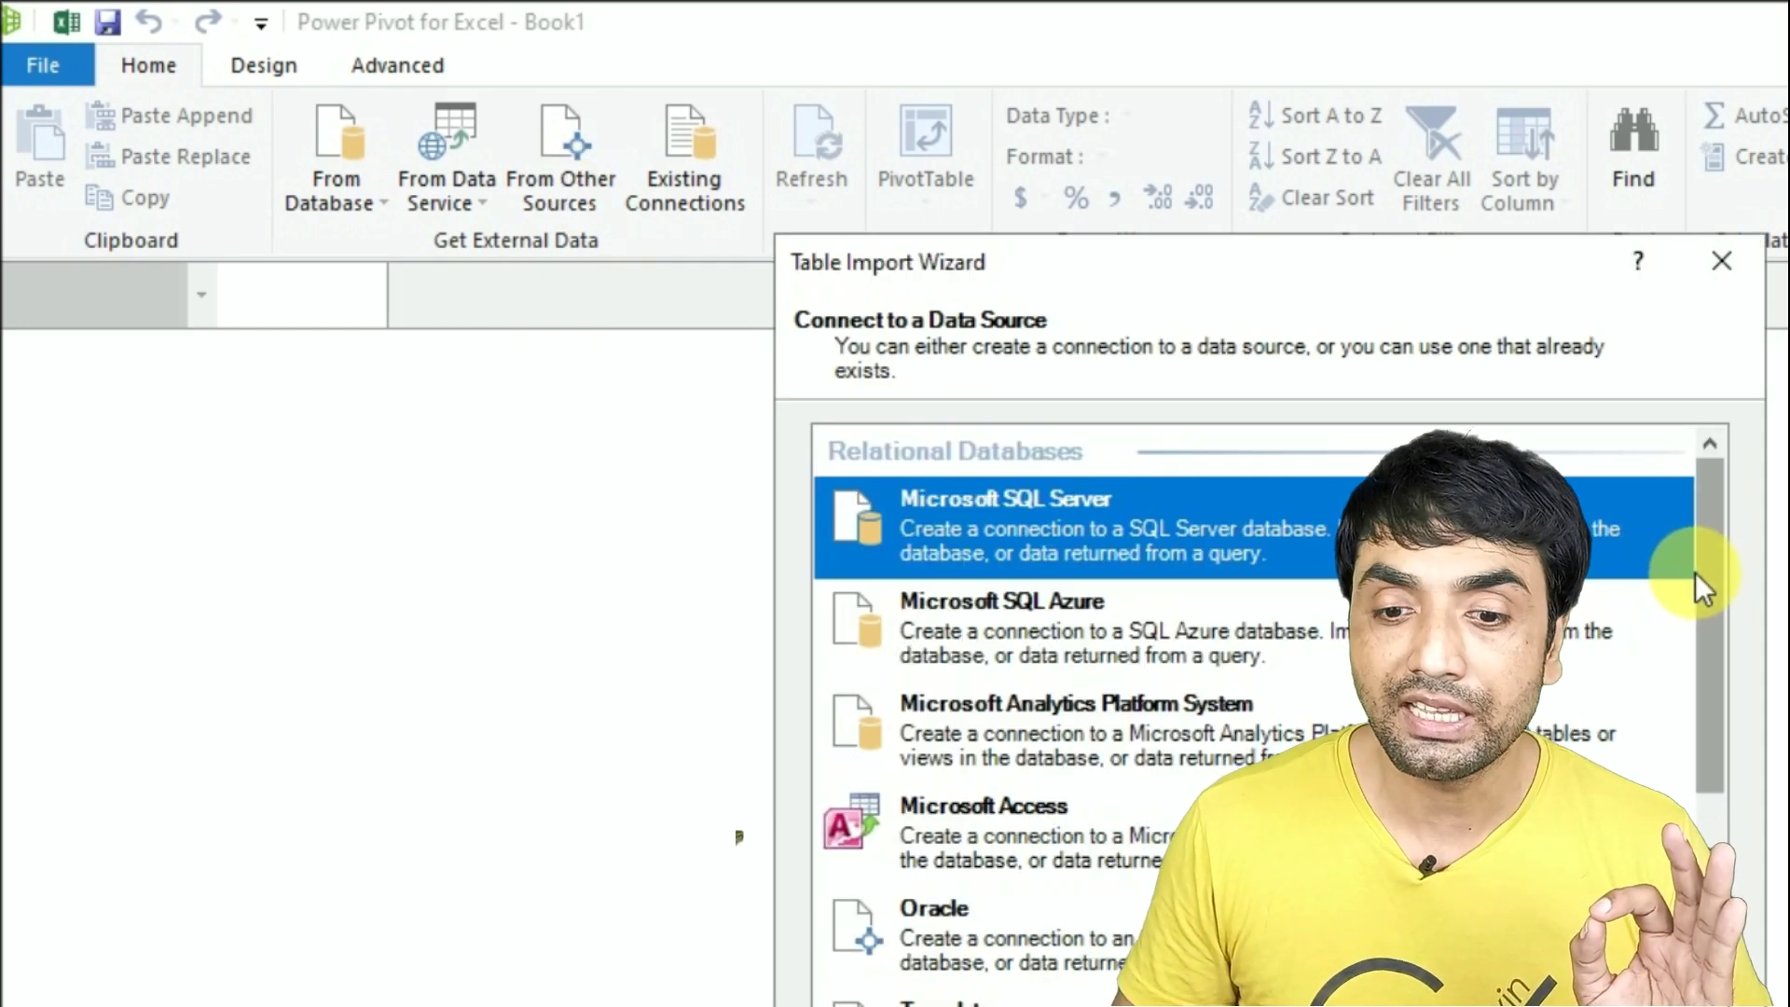
{"action": "left_click_drag", "start_coordinate": [1695, 578], "coordinate": [1655, 896]}
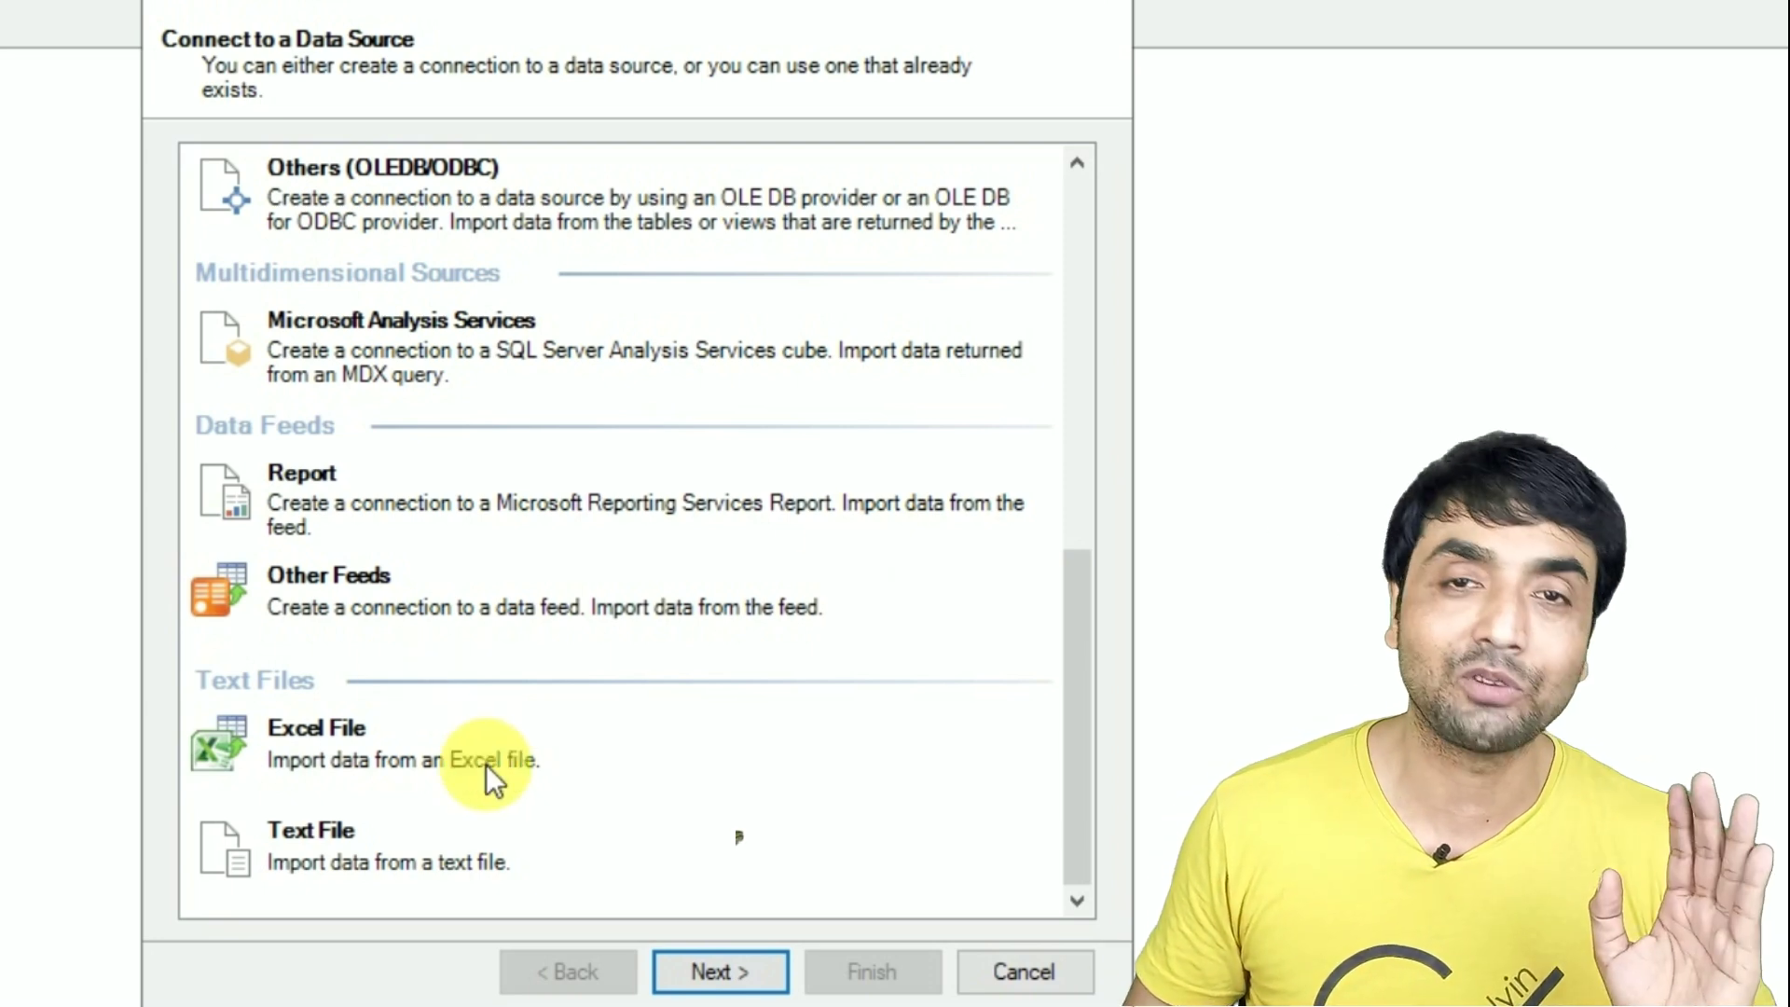
Step: Import Desktop\Power Pivot Compress.xlsx as an Excel File source, using first row as headers
{"action": "left_click", "coordinate": [338, 756]}
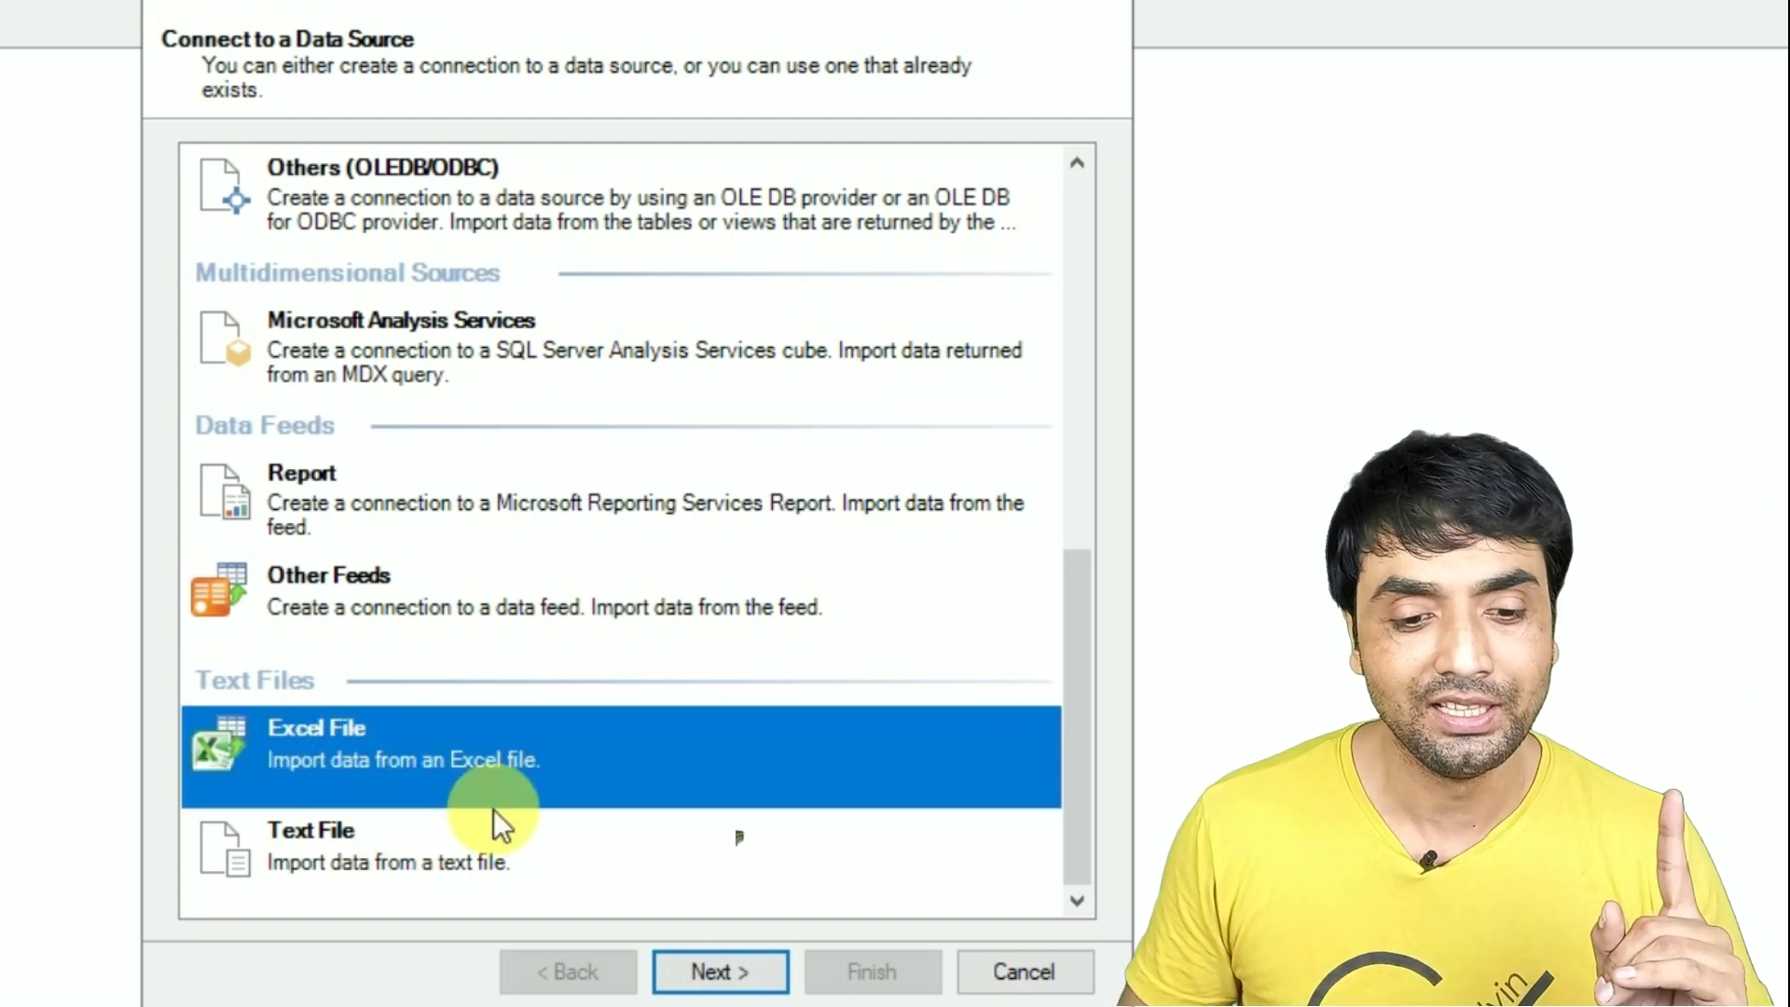
{"action": "left_click", "coordinate": [739, 975]}
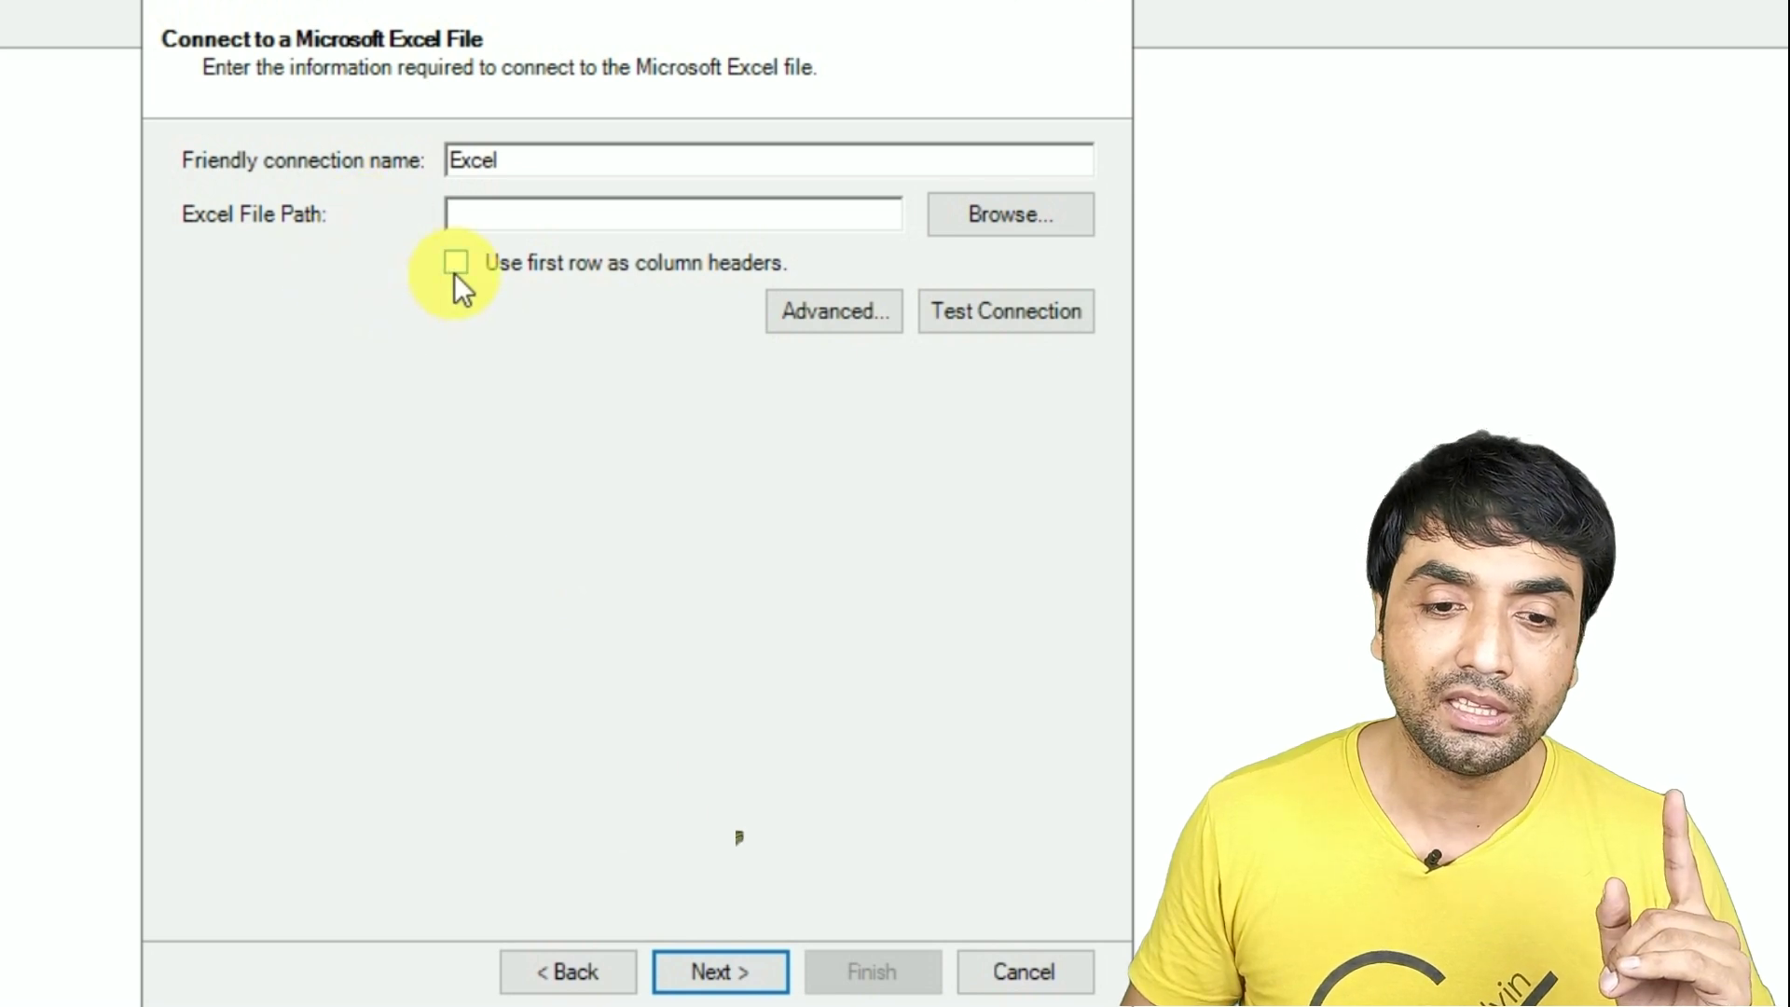
{"action": "left_click", "coordinate": [974, 225]}
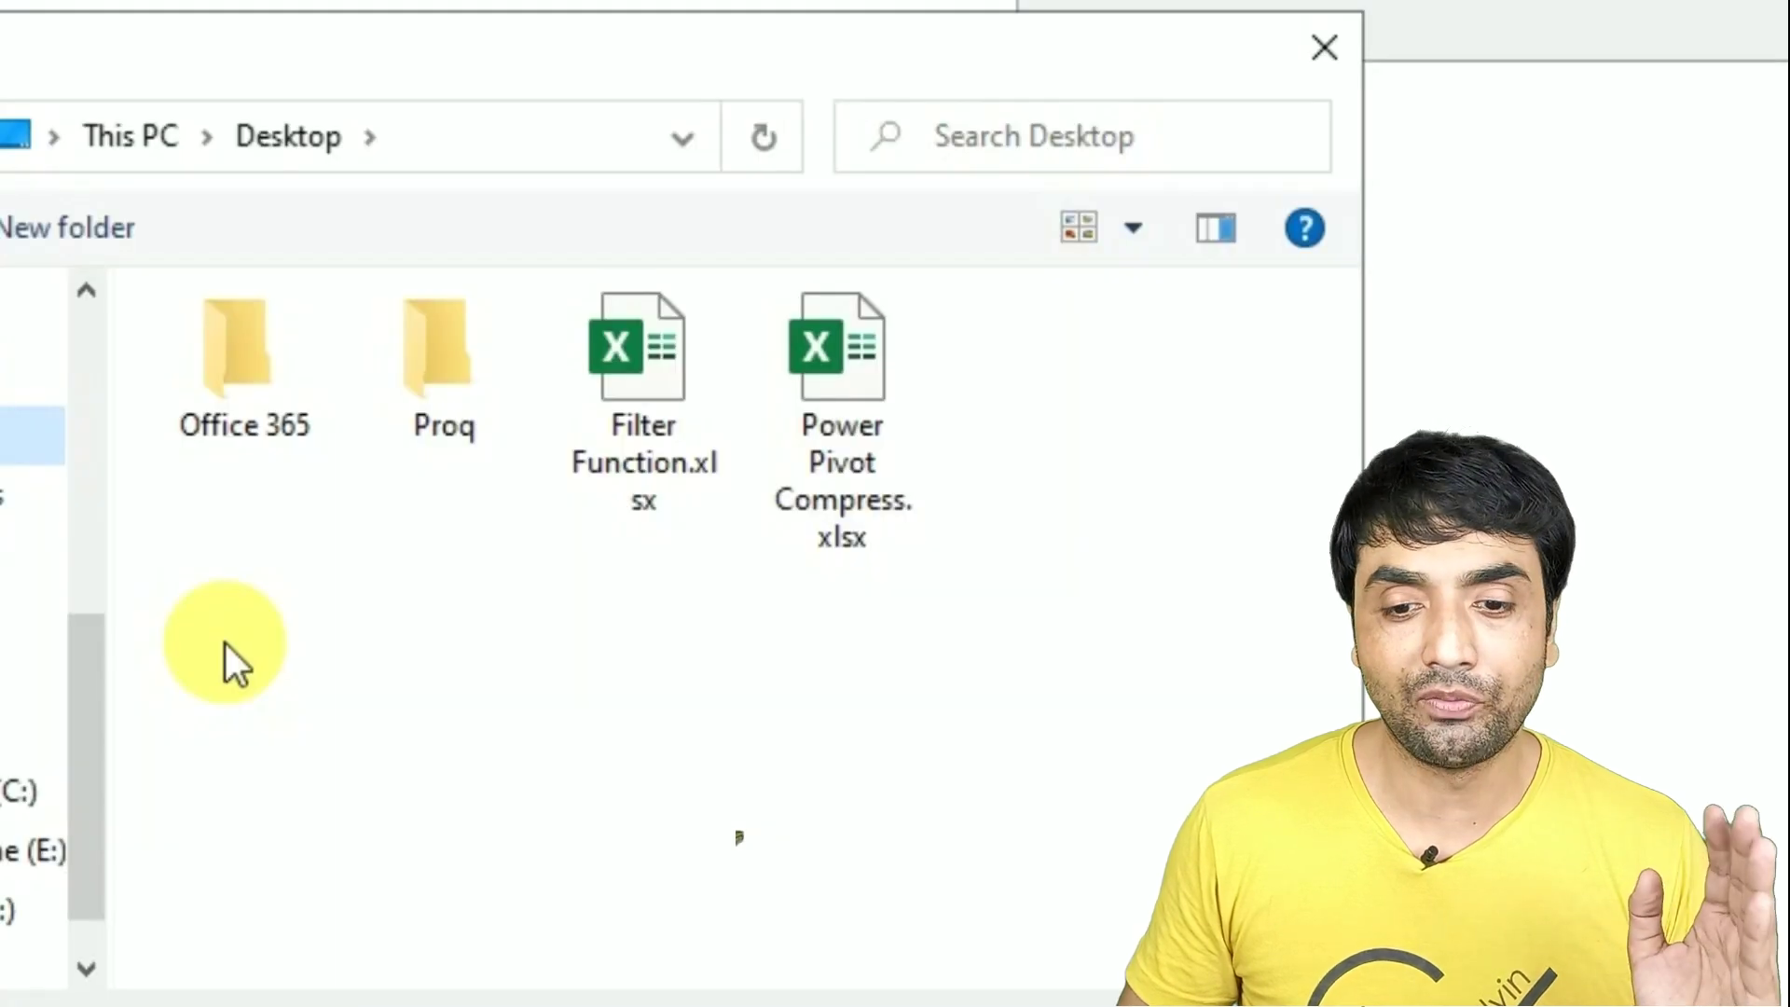
{"action": "left_click", "coordinate": [872, 378]}
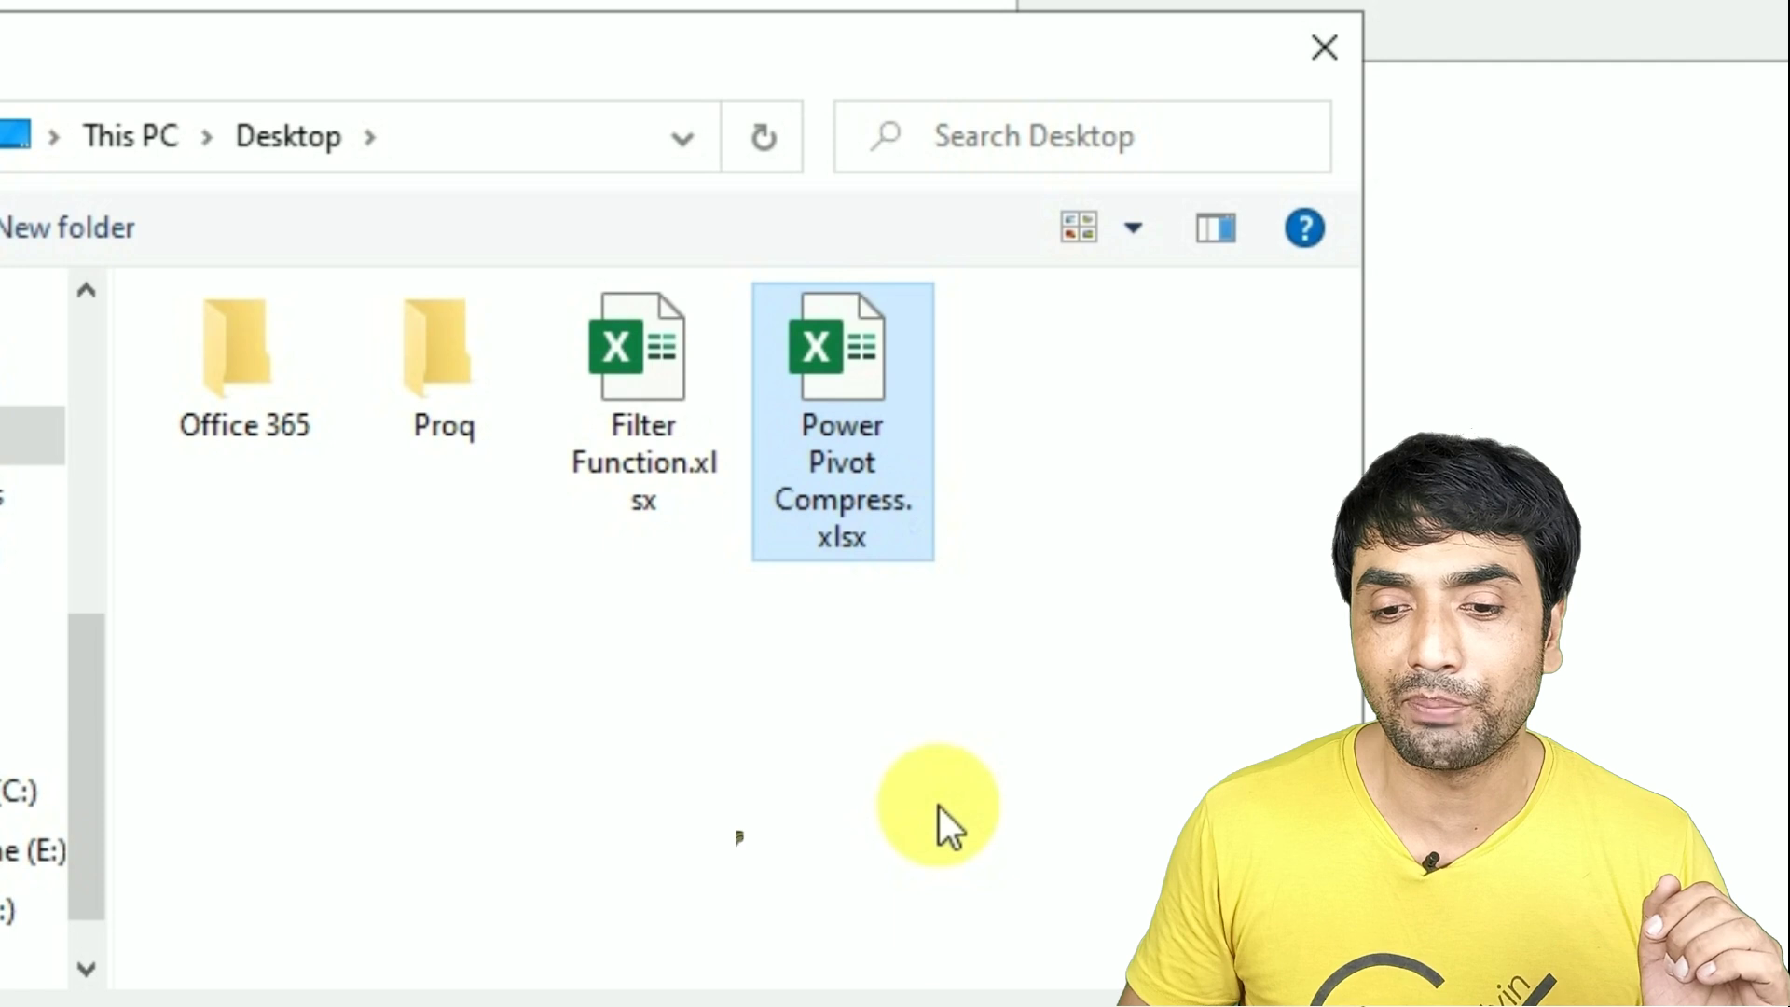
{"action": "key", "text": "Return"}
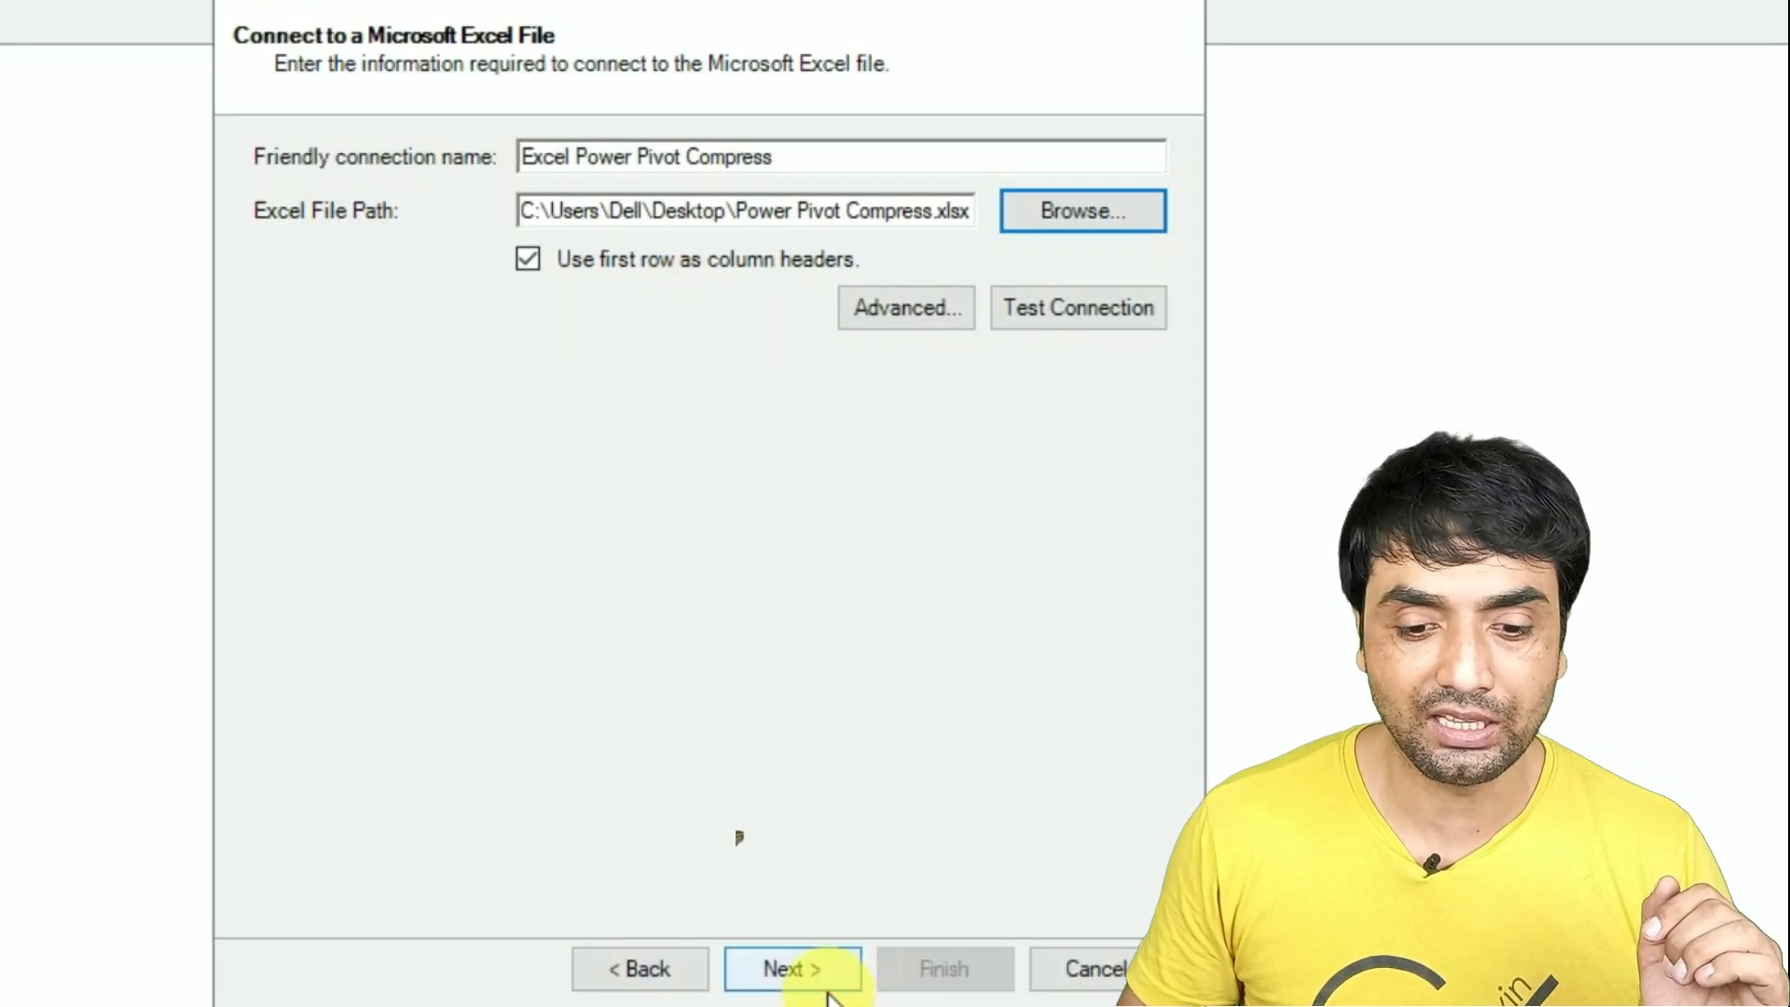
{"action": "left_click", "coordinate": [825, 984]}
{"action": "left_click", "coordinate": [937, 965]}
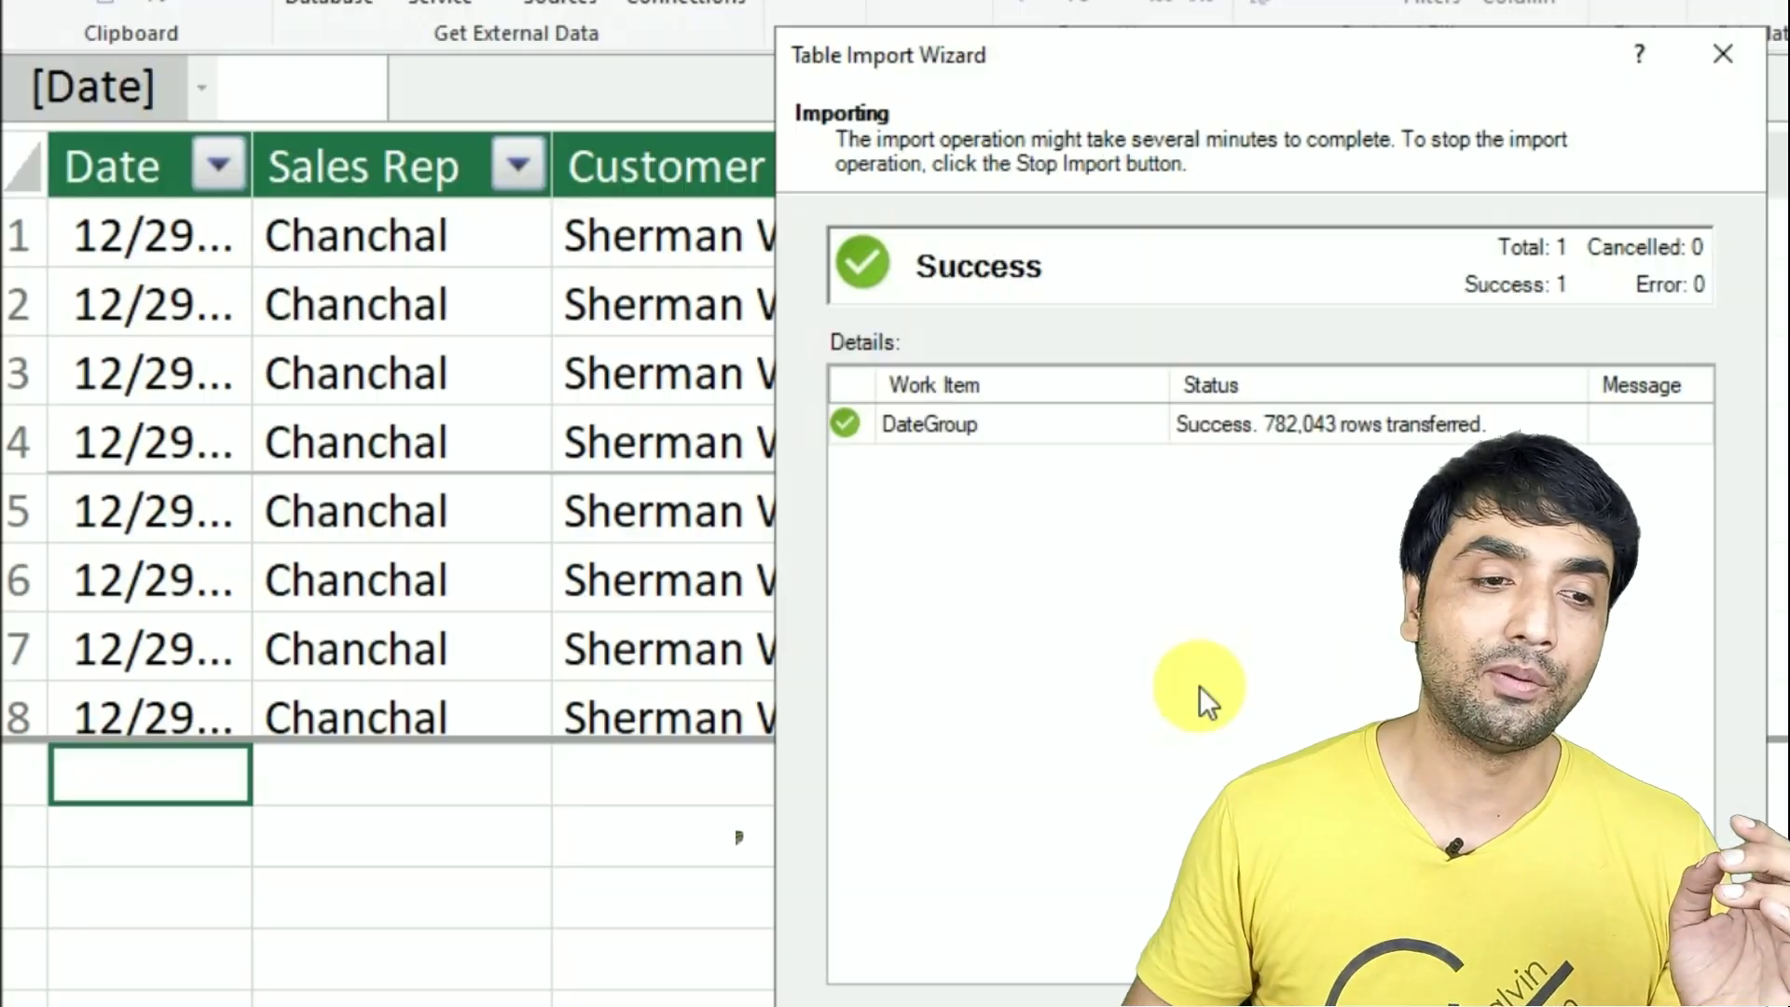
Step: Review the imported DateGroup table (782,043 rows) in Data View, then close Power Pivot
{"action": "key", "text": "Return"}
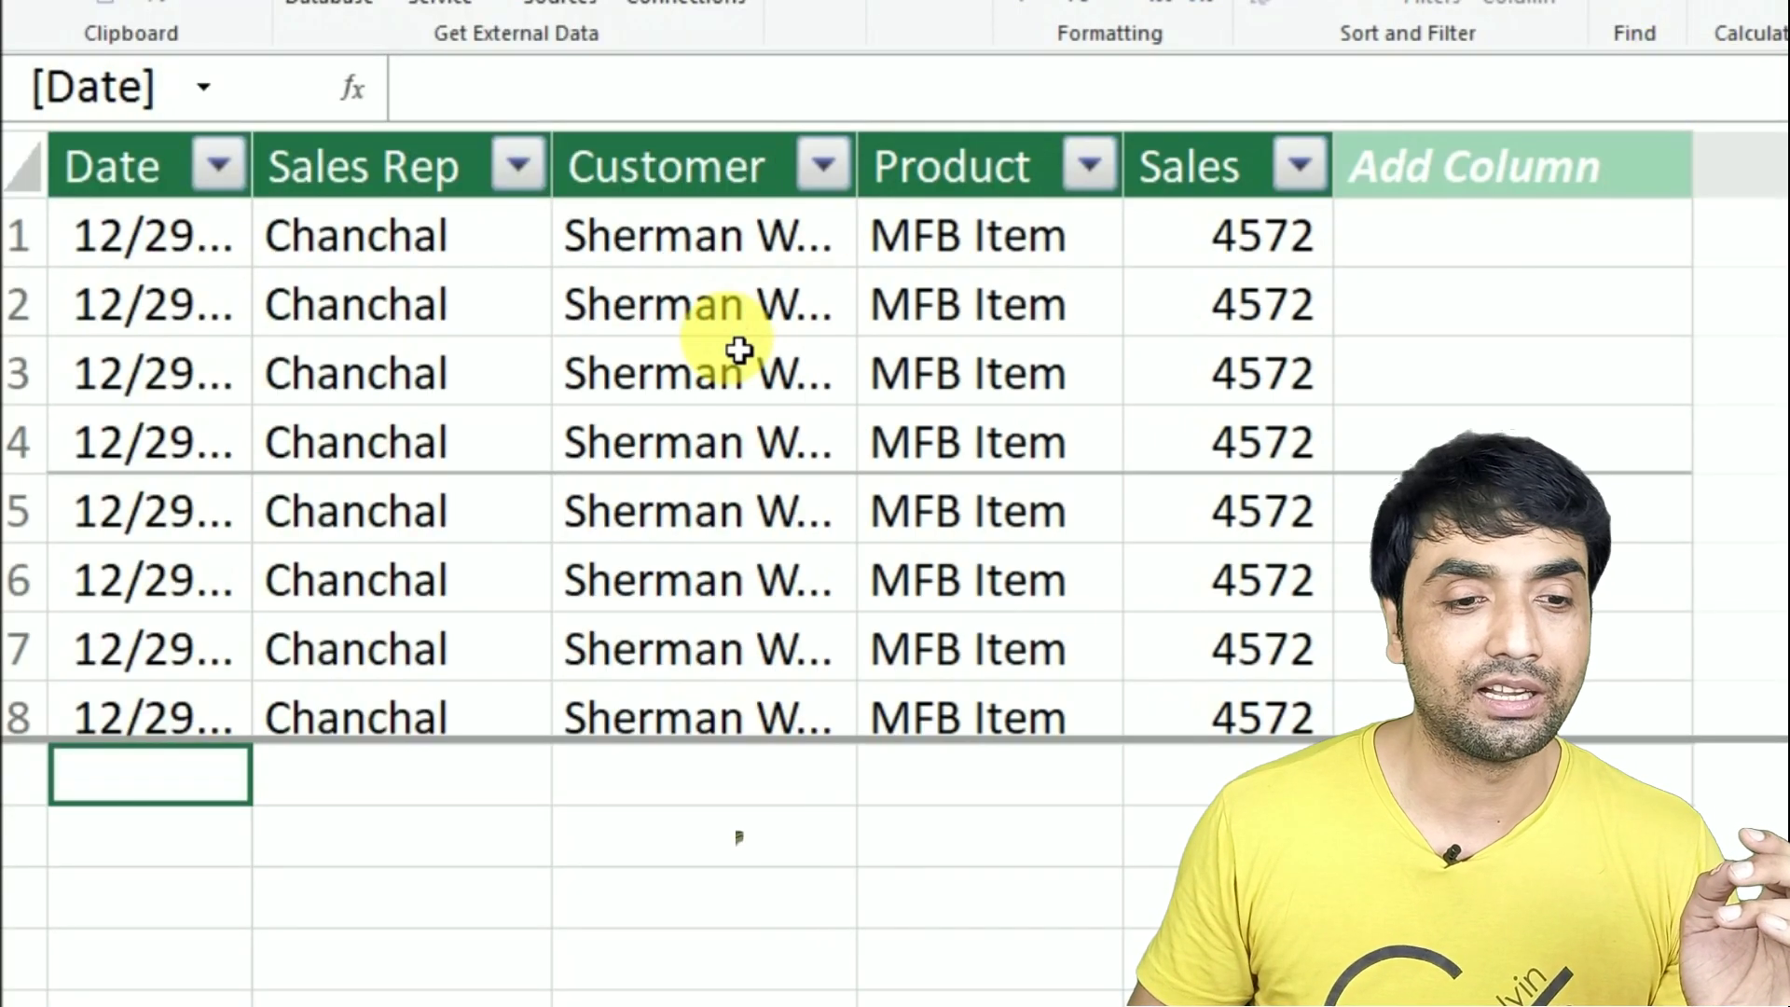
{"action": "left_click", "coordinate": [1431, 400]}
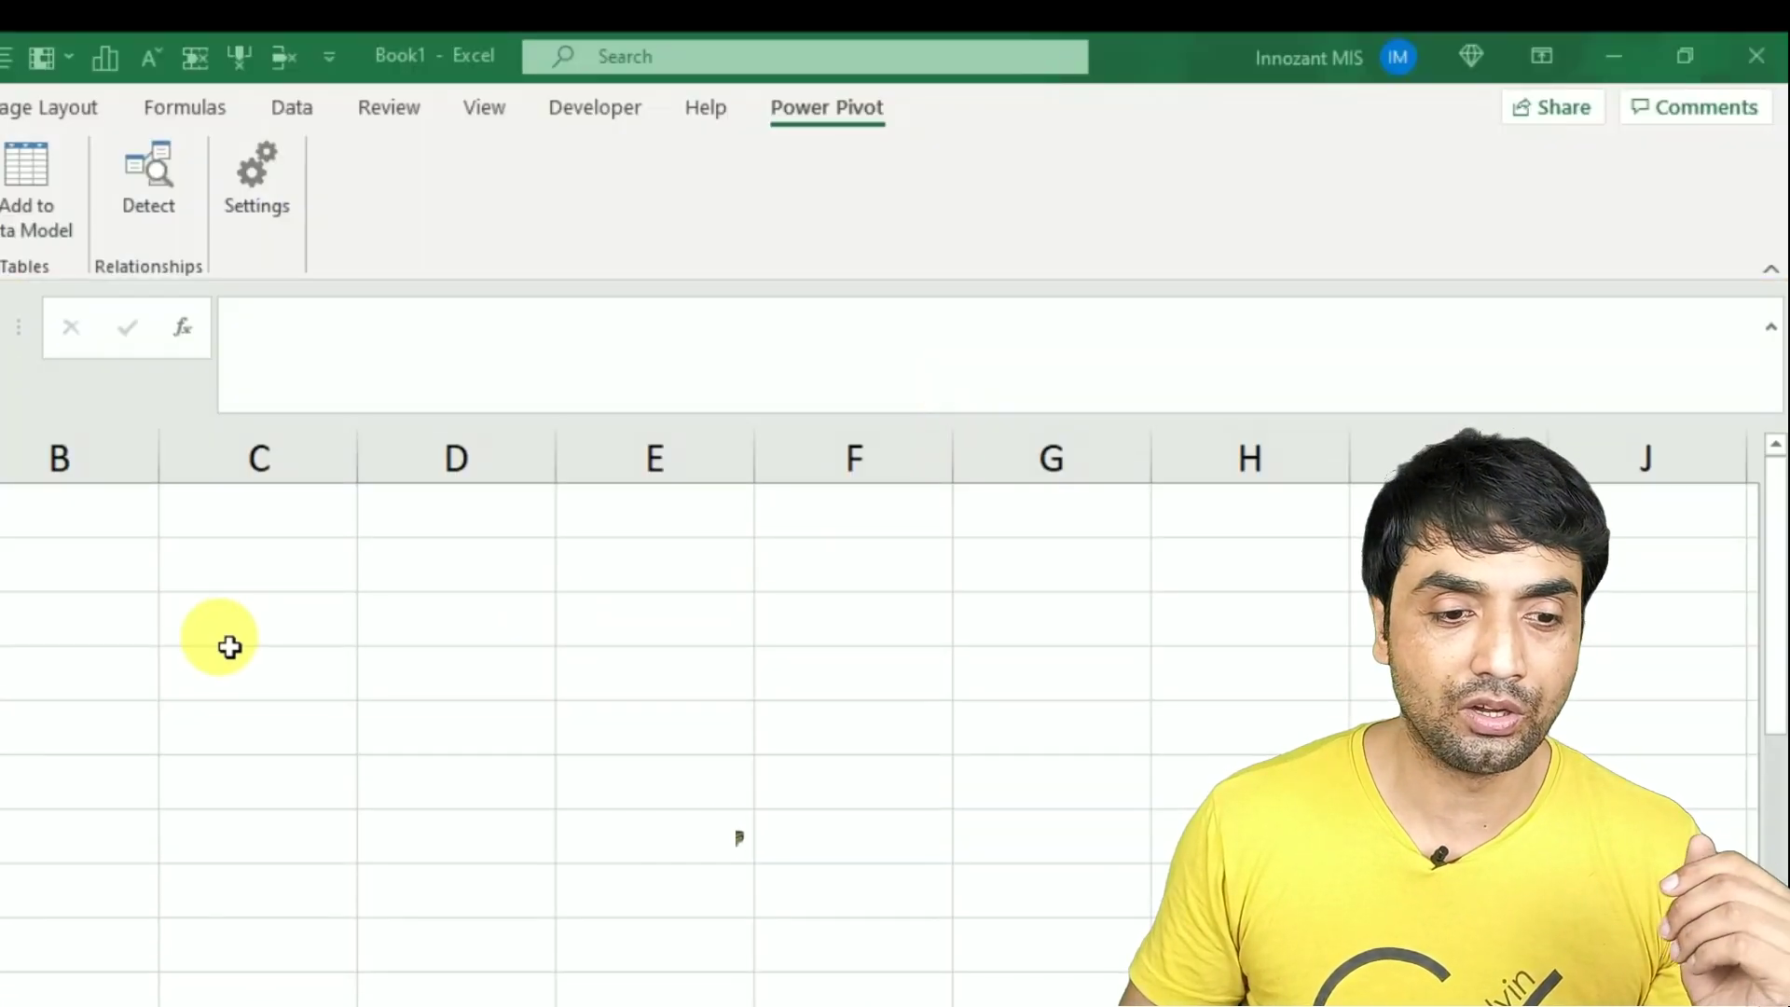
{"action": "left_click", "coordinate": [205, 647]}
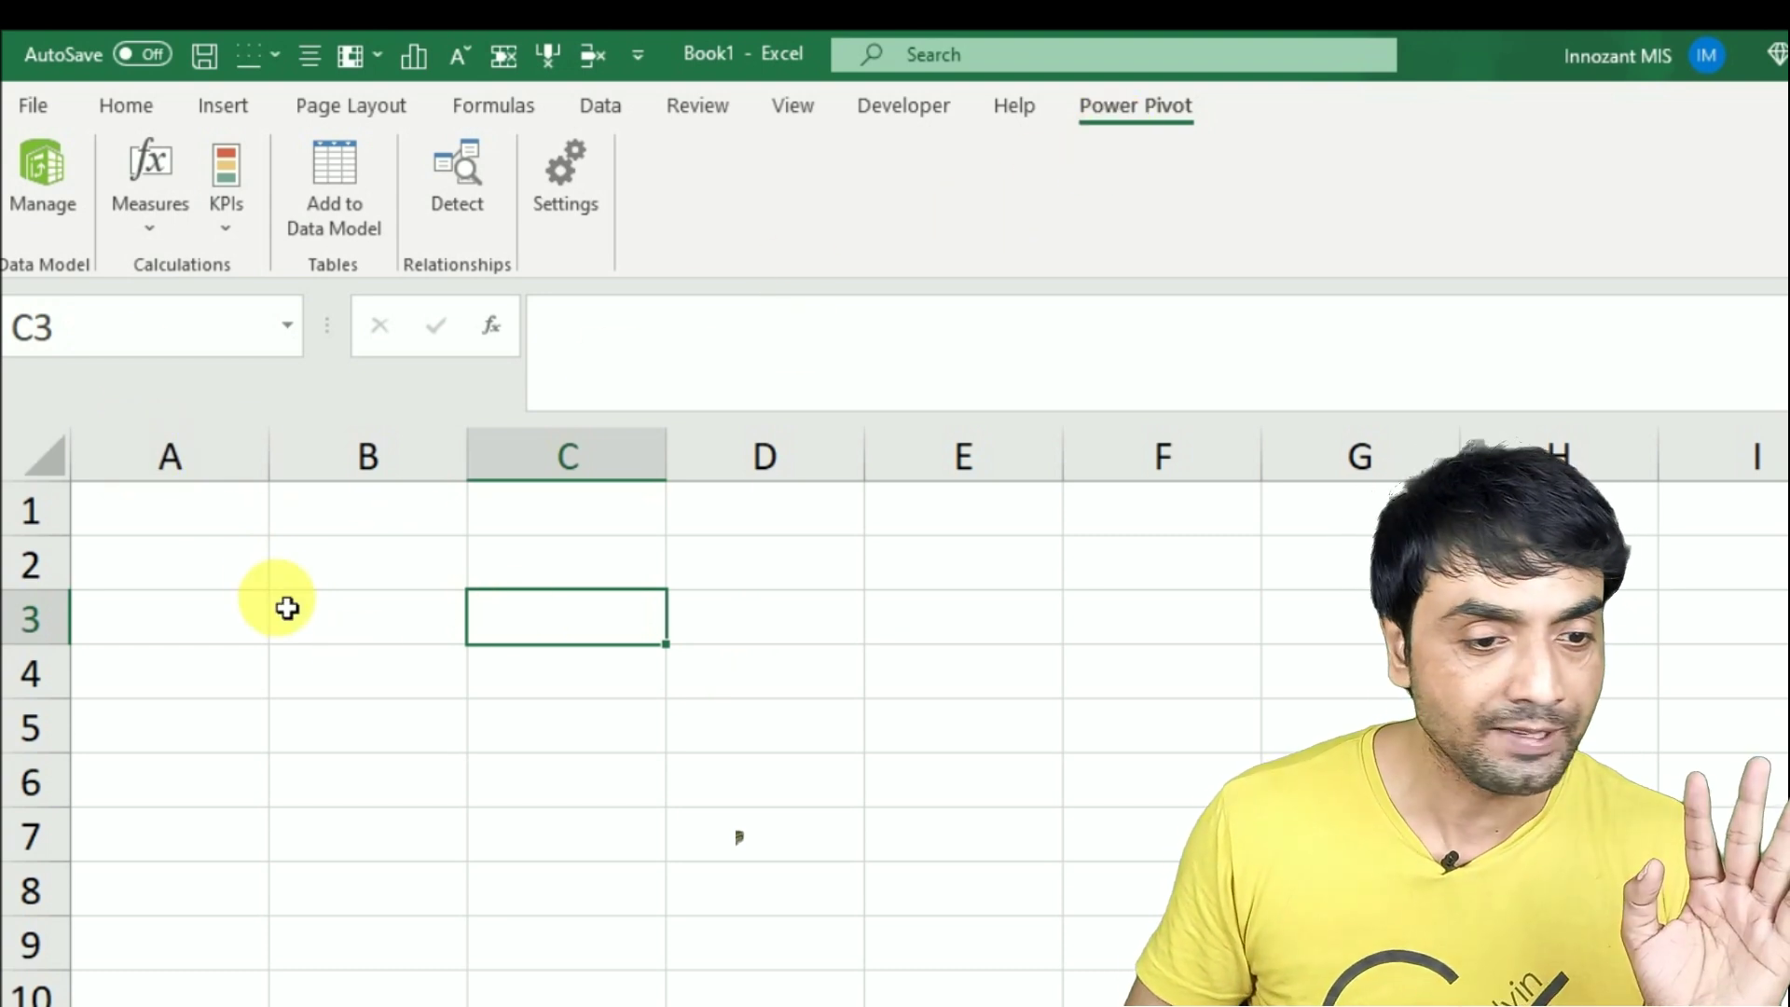
Step: Confirm the worksheet cells hold no data, then bring up the File backstage view
{"action": "left_click_drag", "start_coordinate": [187, 560], "coordinate": [888, 893]}
{"action": "left_click", "coordinate": [755, 724]}
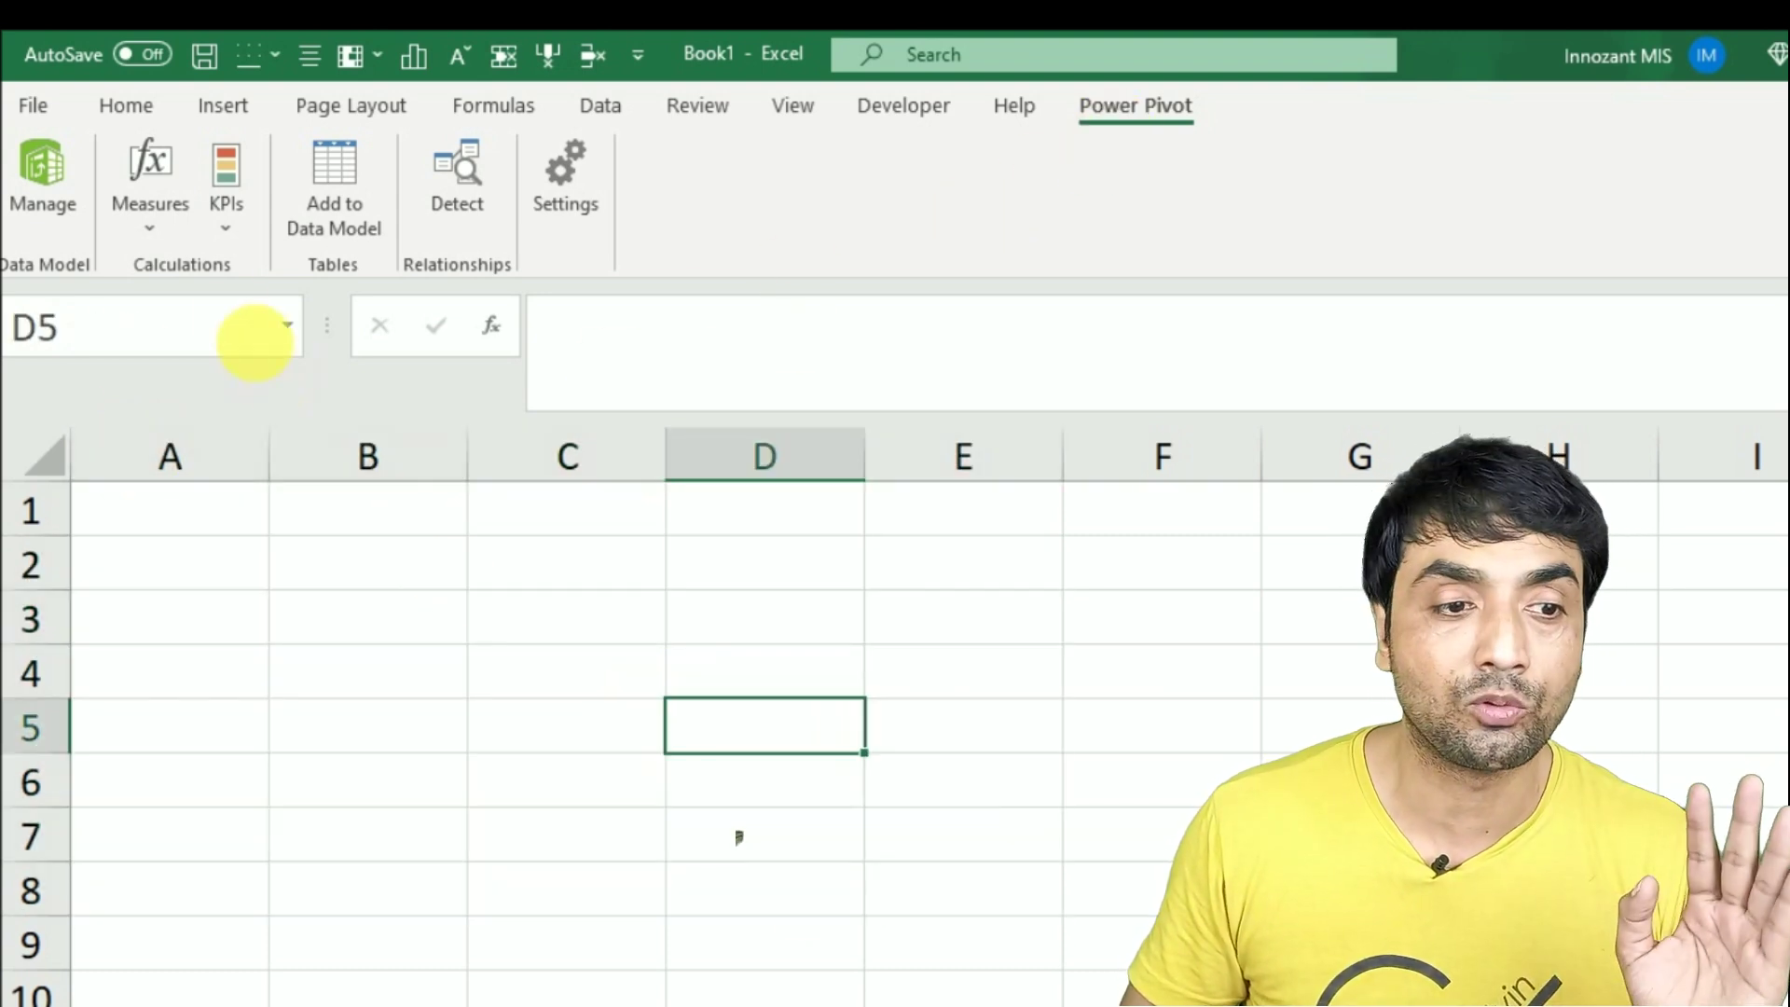
{"action": "left_click", "coordinate": [56, 191]}
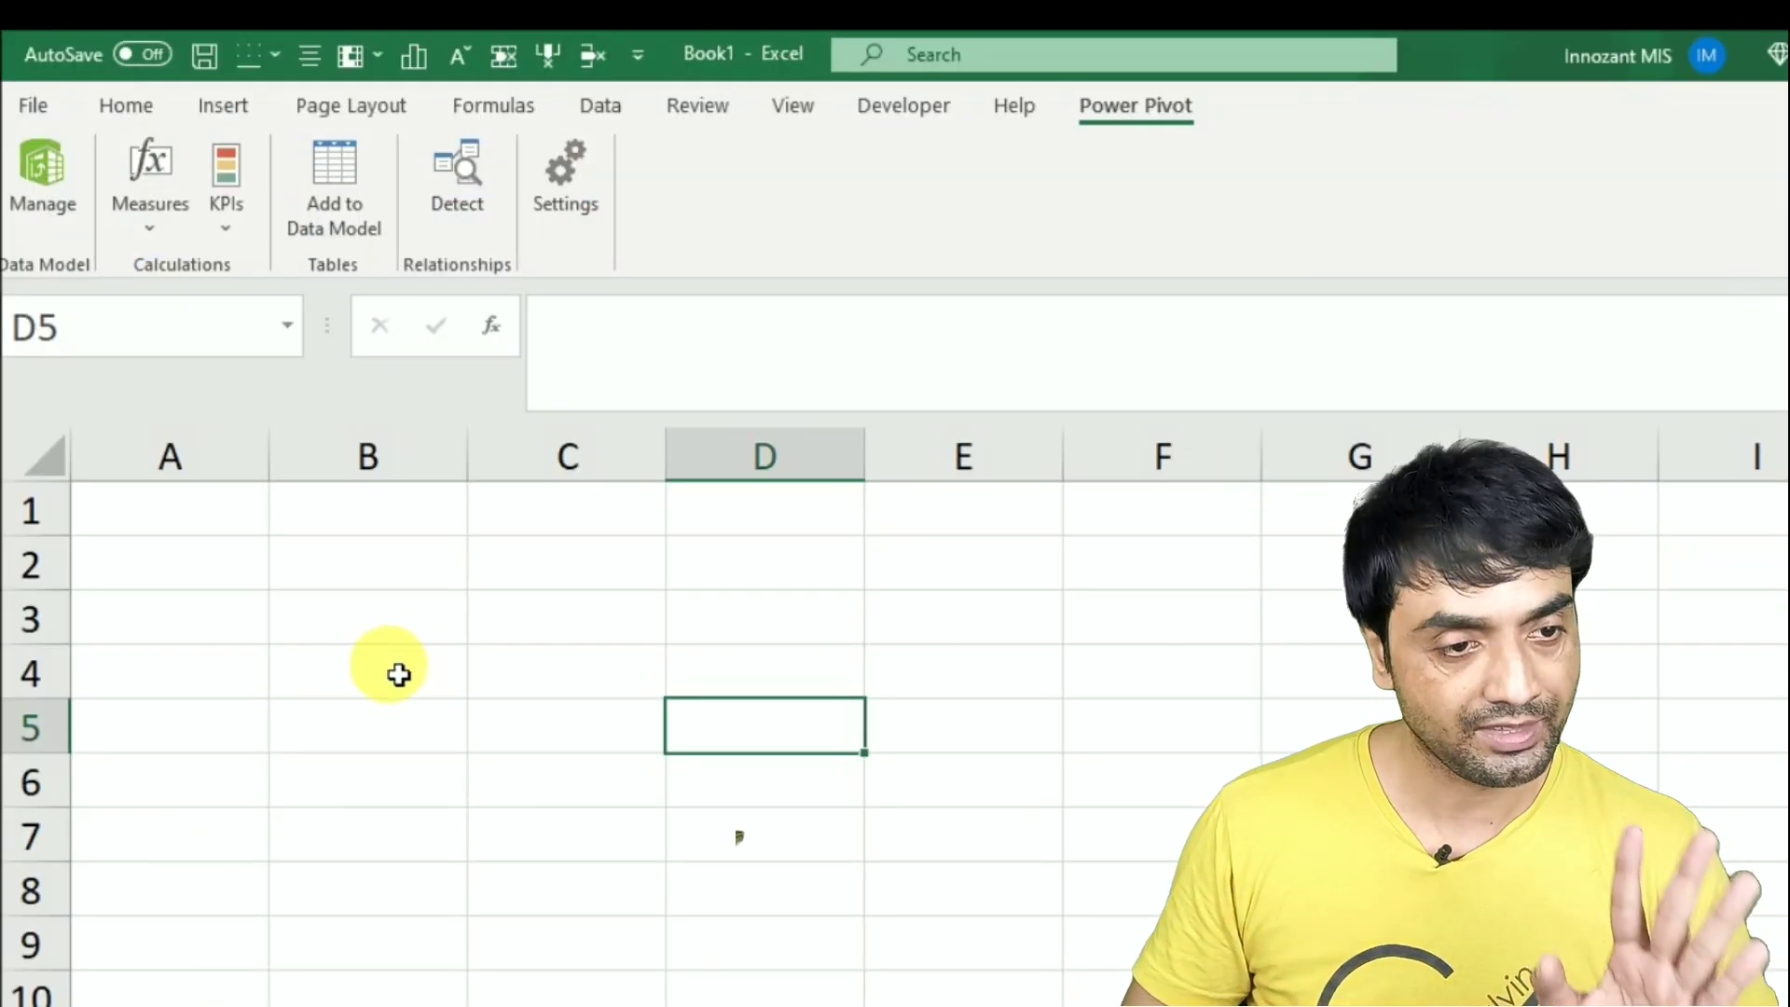
{"action": "left_click", "coordinate": [40, 100]}
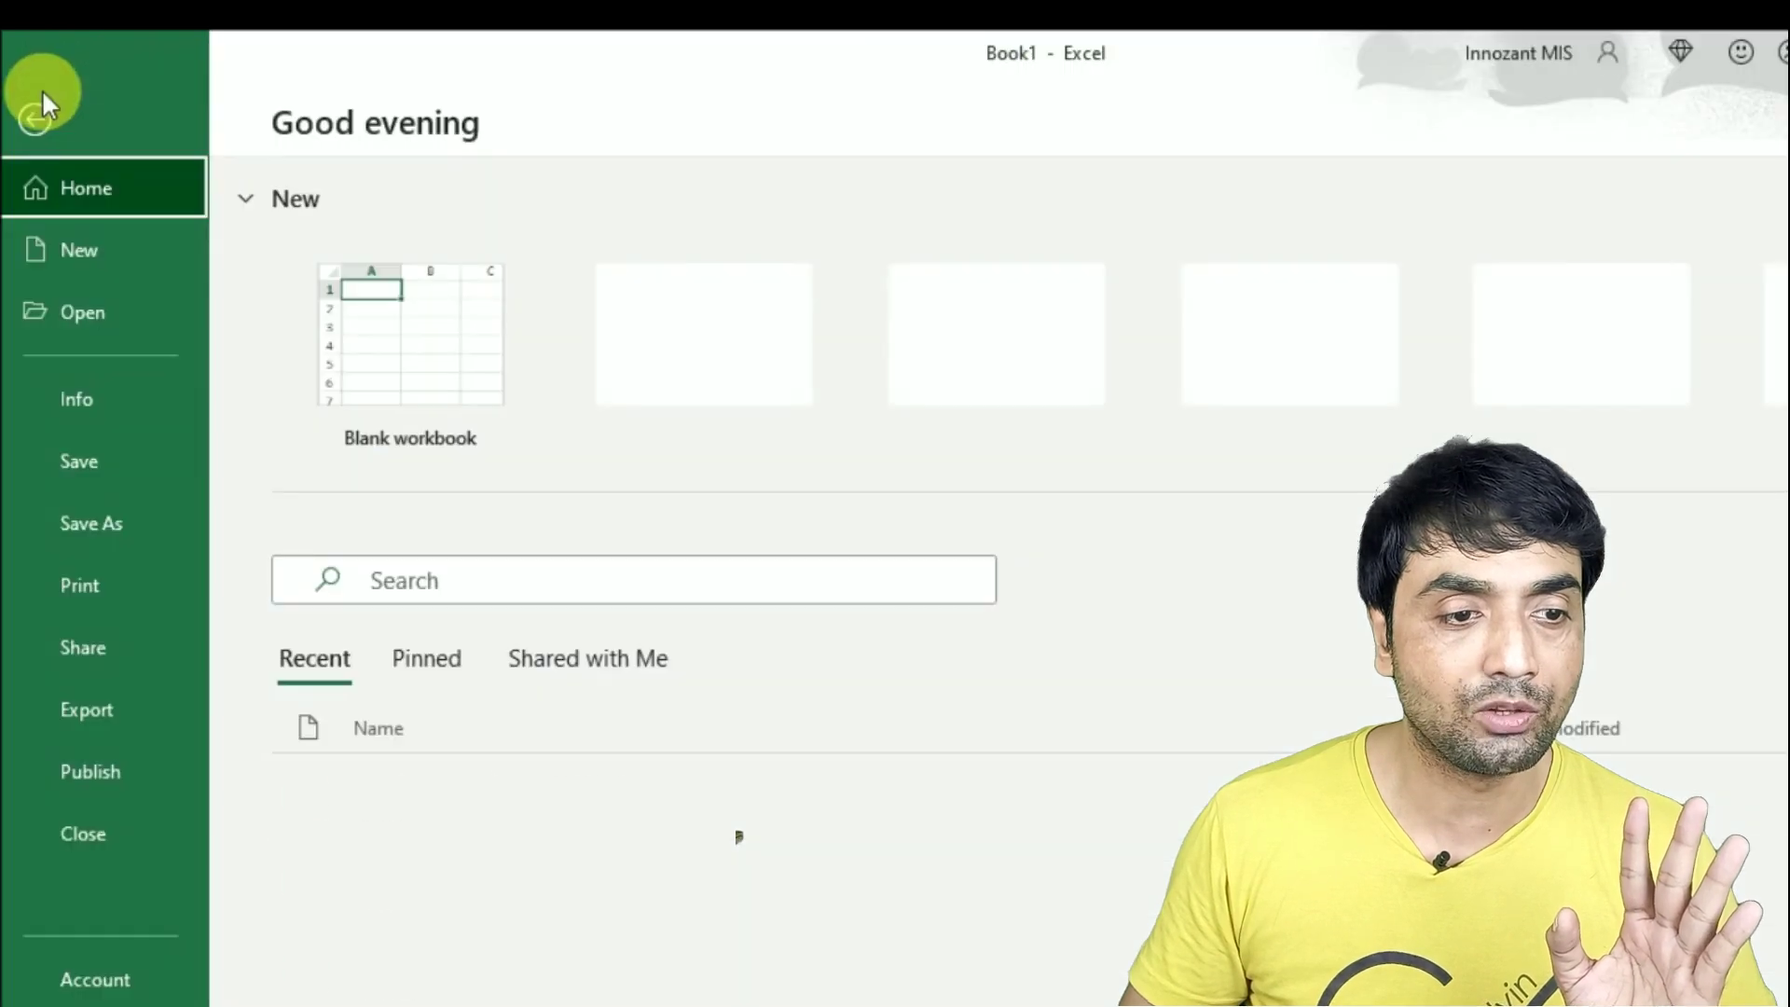
Step: Save the workbook to the Desktop as Testdata.xlsx
{"action": "left_click", "coordinate": [121, 466]}
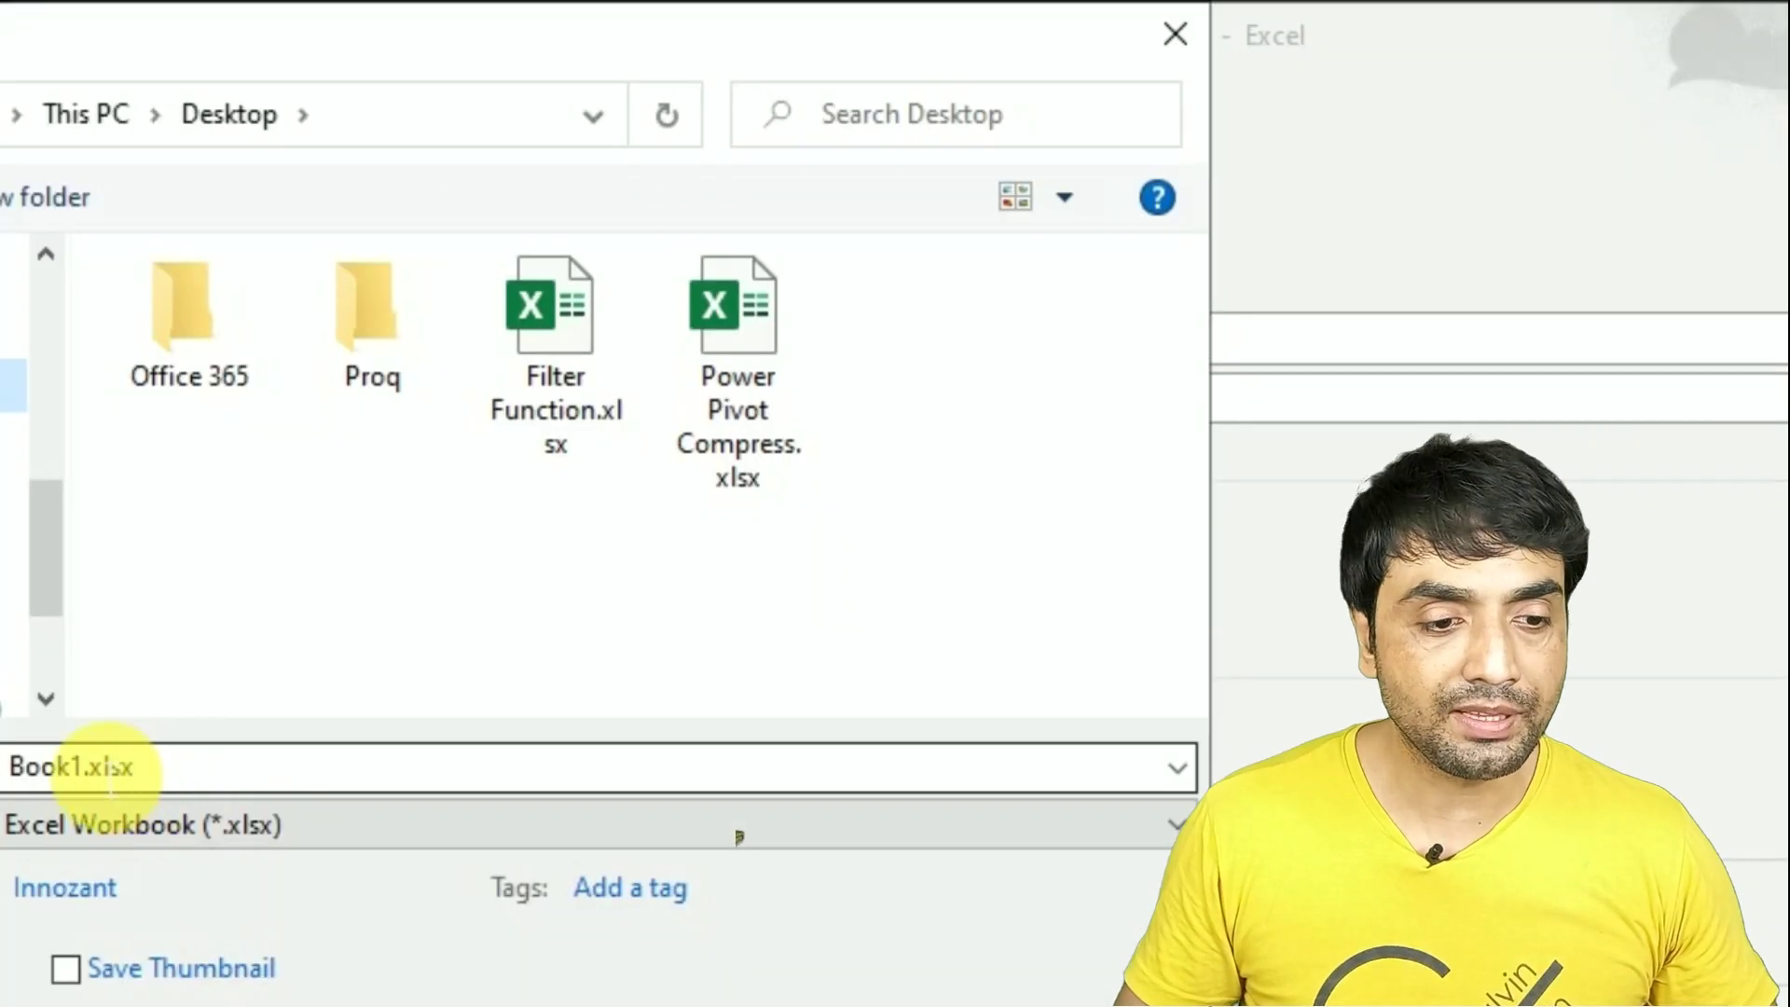
{"action": "double_click", "coordinate": [98, 769]}
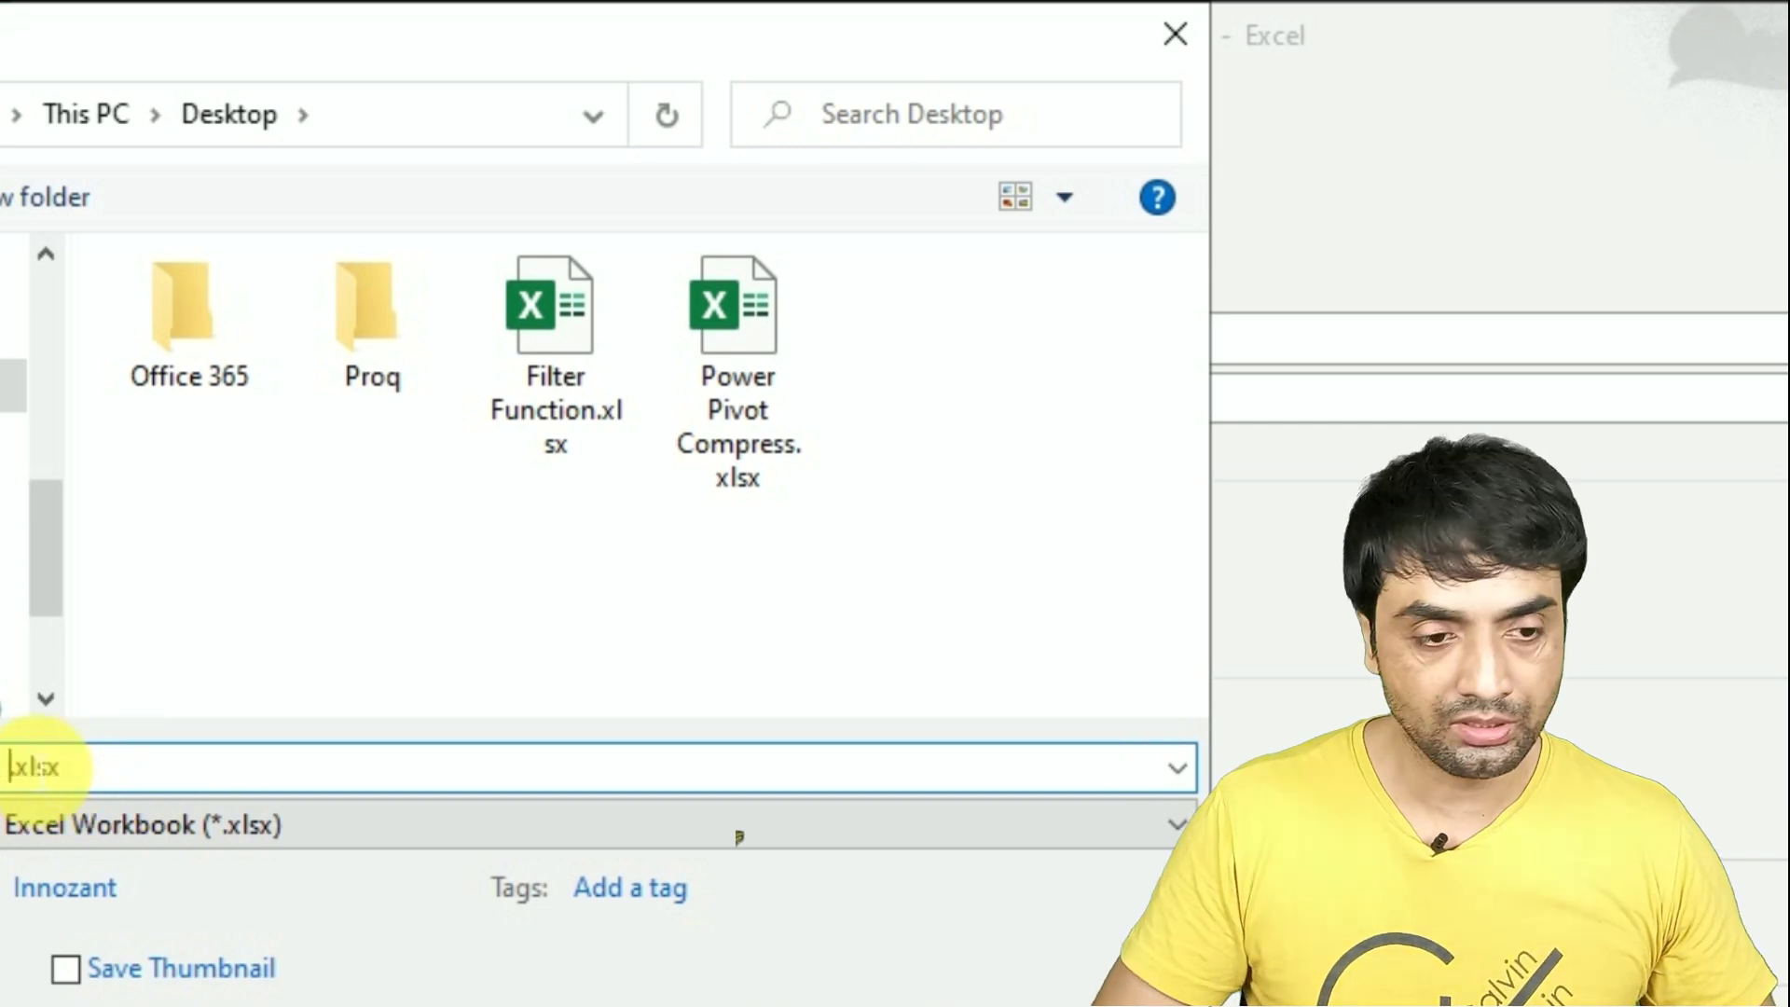
{"action": "type", "text": "Testdata"}
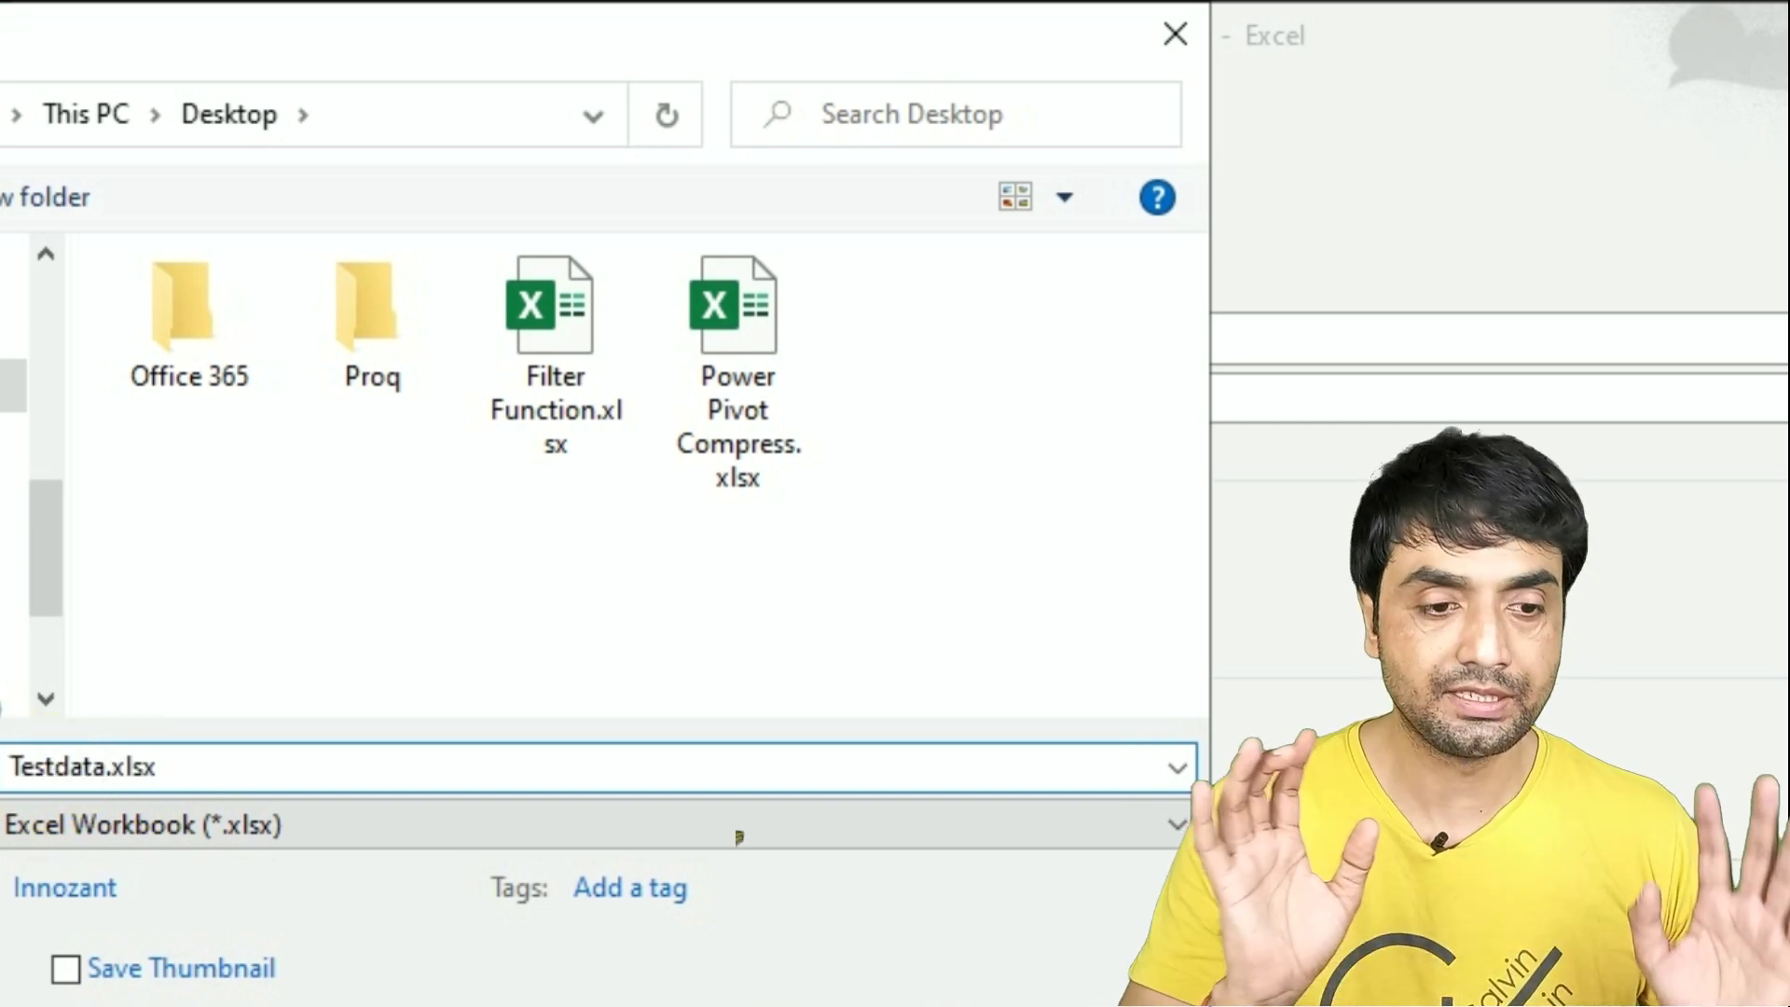
{"action": "left_click", "coordinate": [384, 751]}
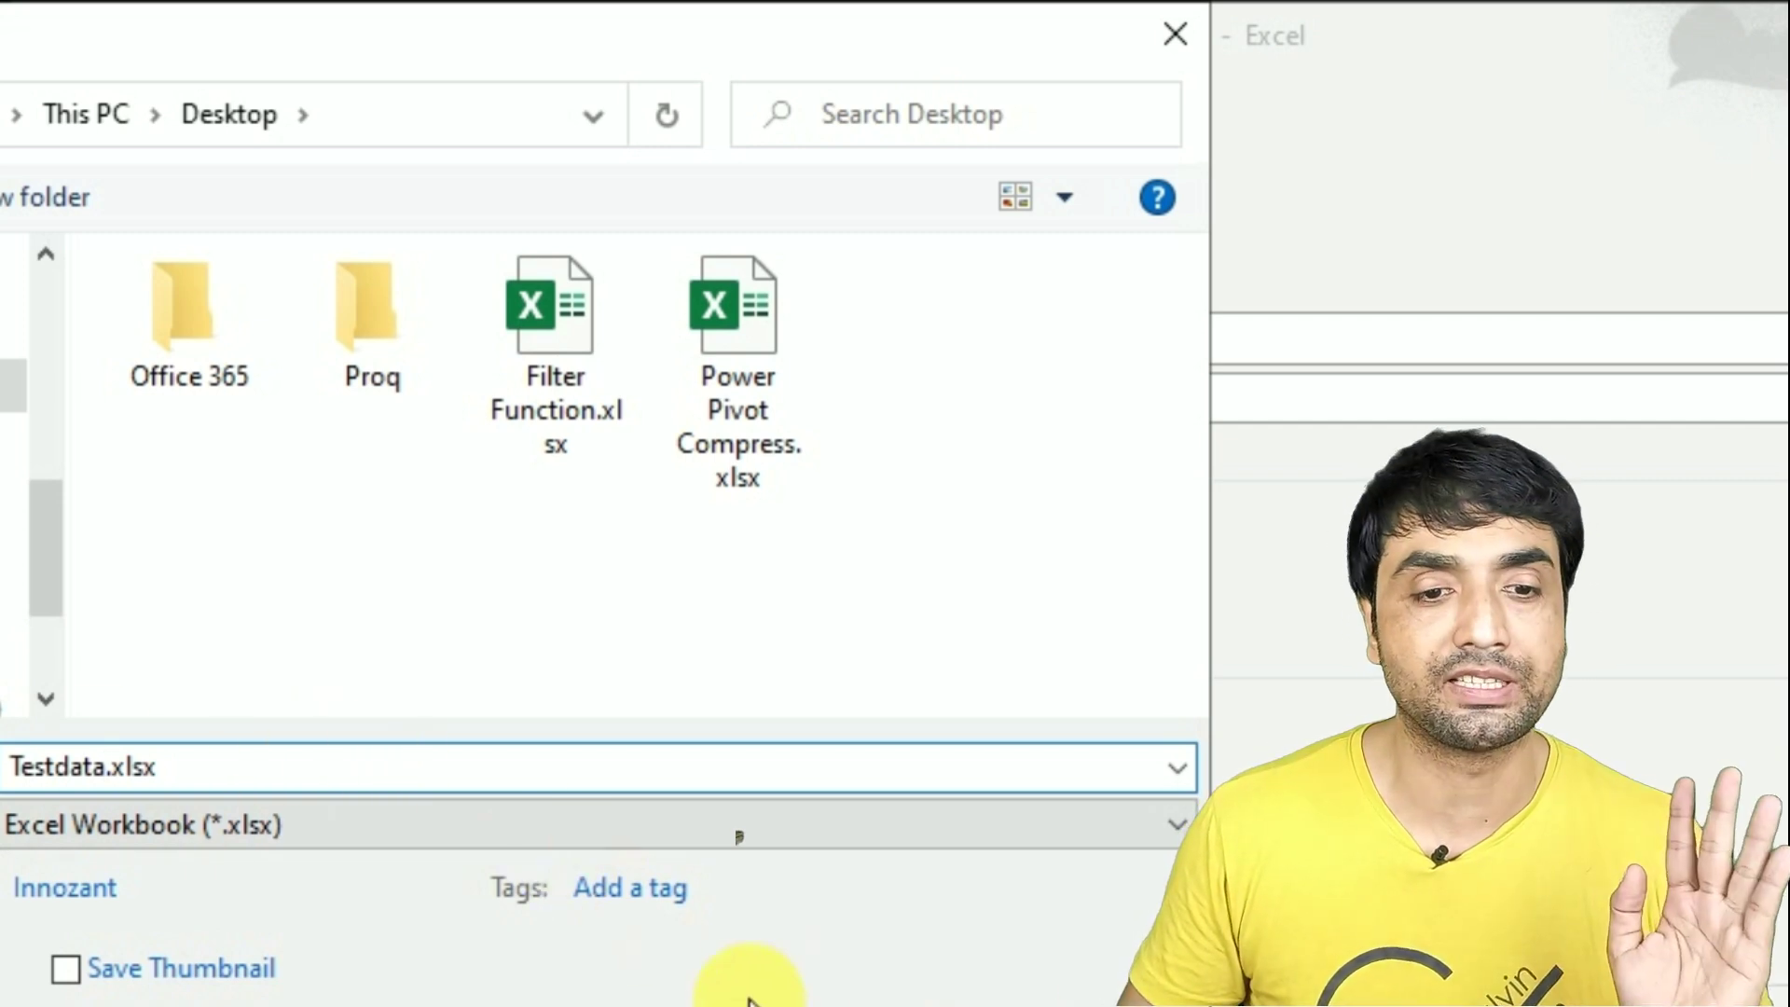
{"action": "left_click", "coordinate": [856, 1003]}
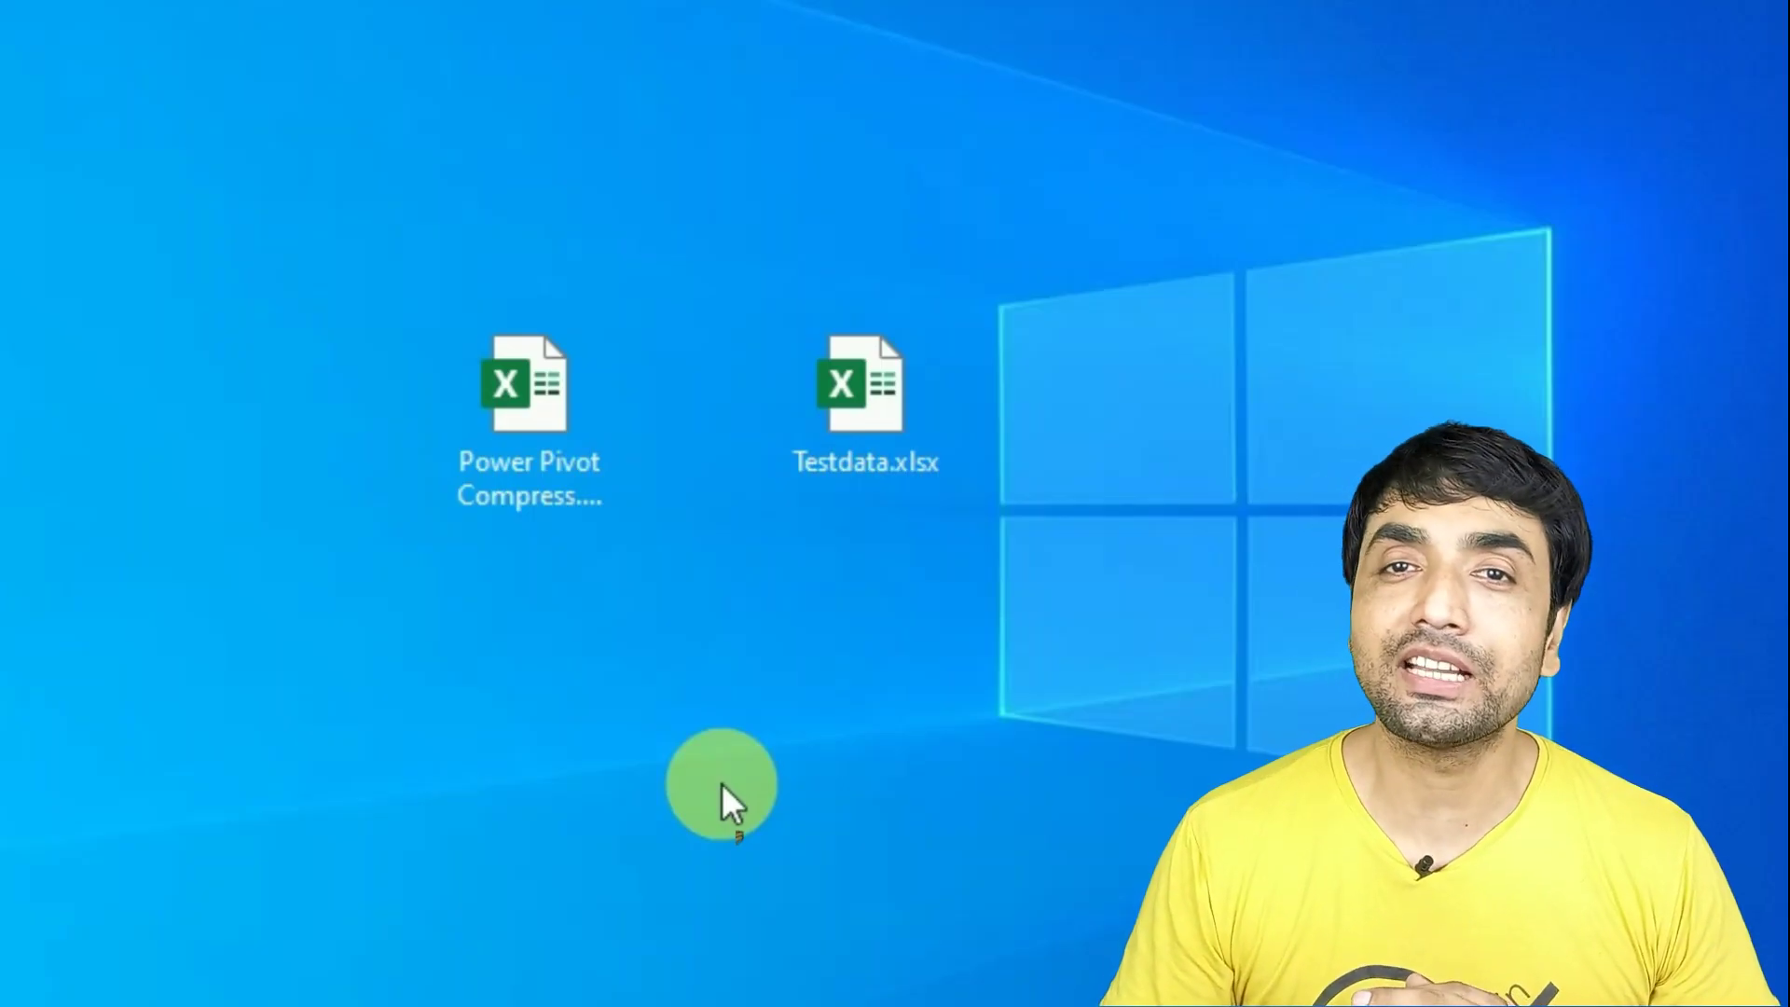
{"action": "left_click", "coordinate": [561, 500]}
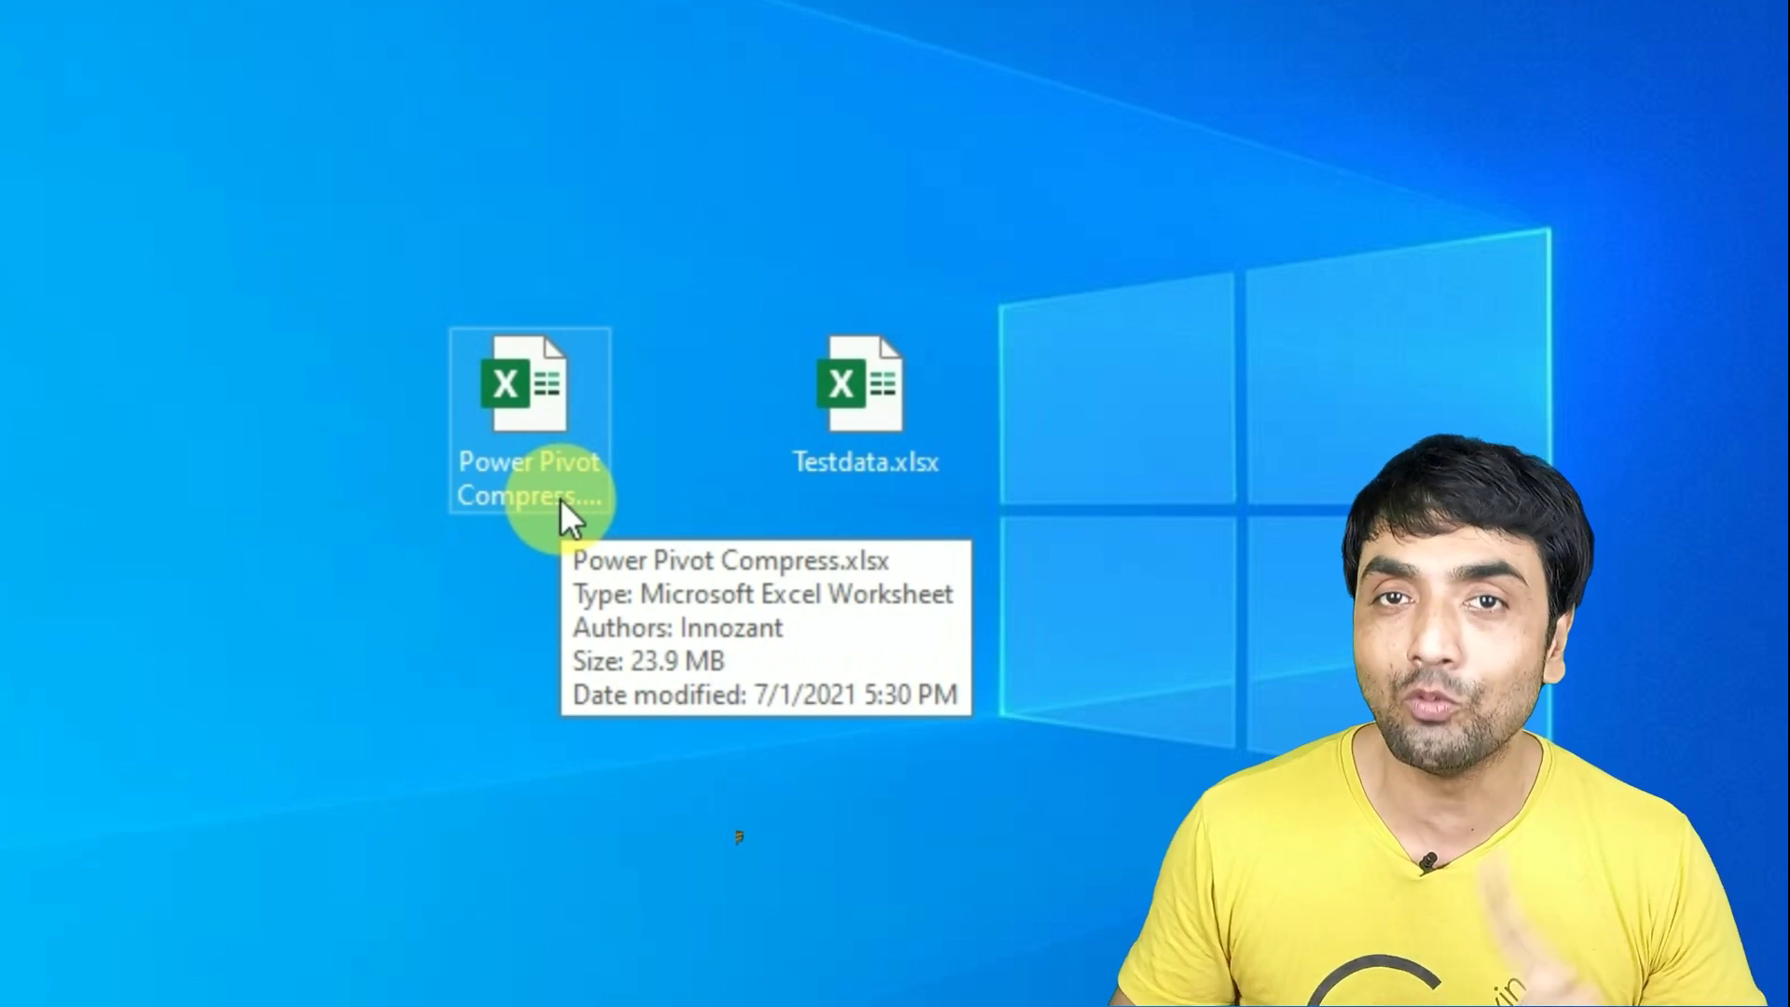
{"action": "left_click", "coordinate": [878, 623]}
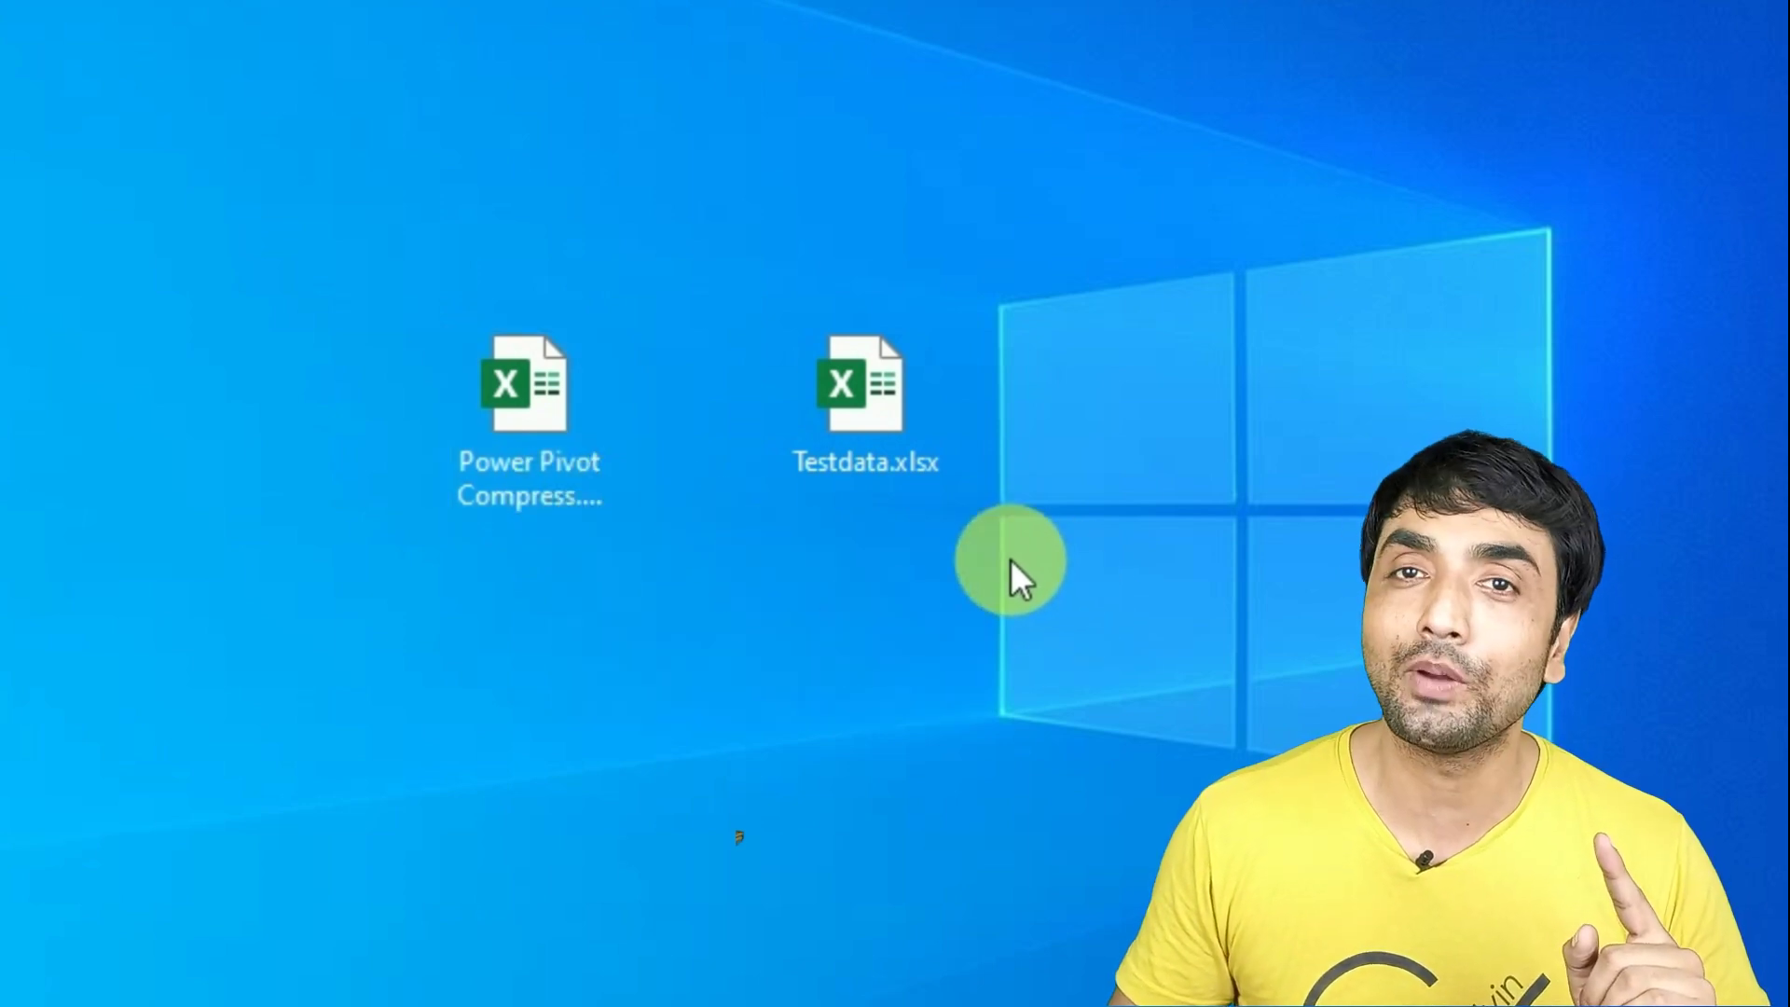